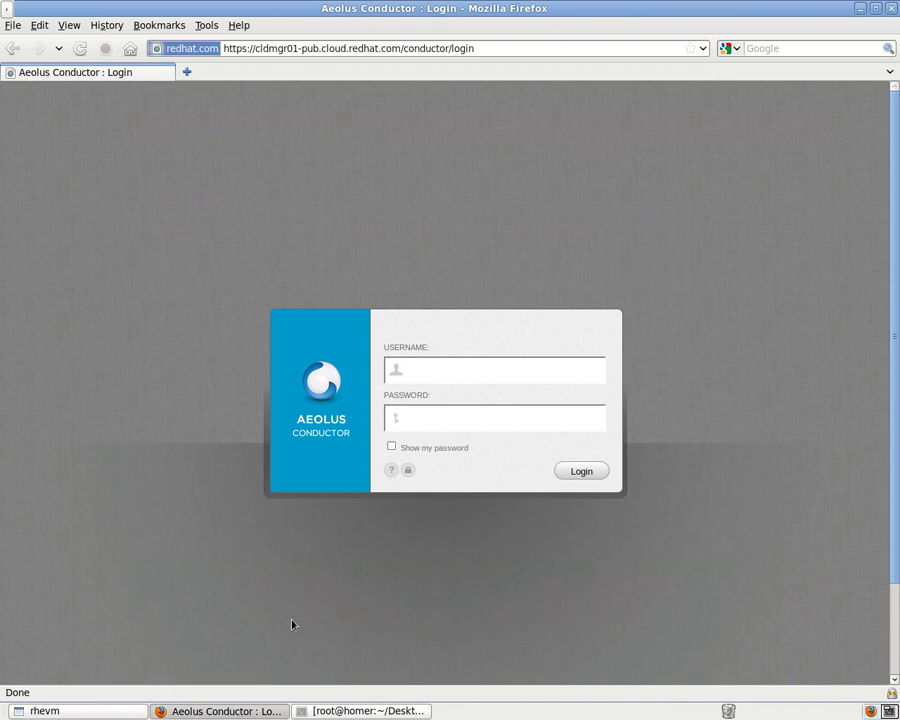
Log in to Aeolus Conductor as admin with the administrator password.
click(424, 376)
text(admin)
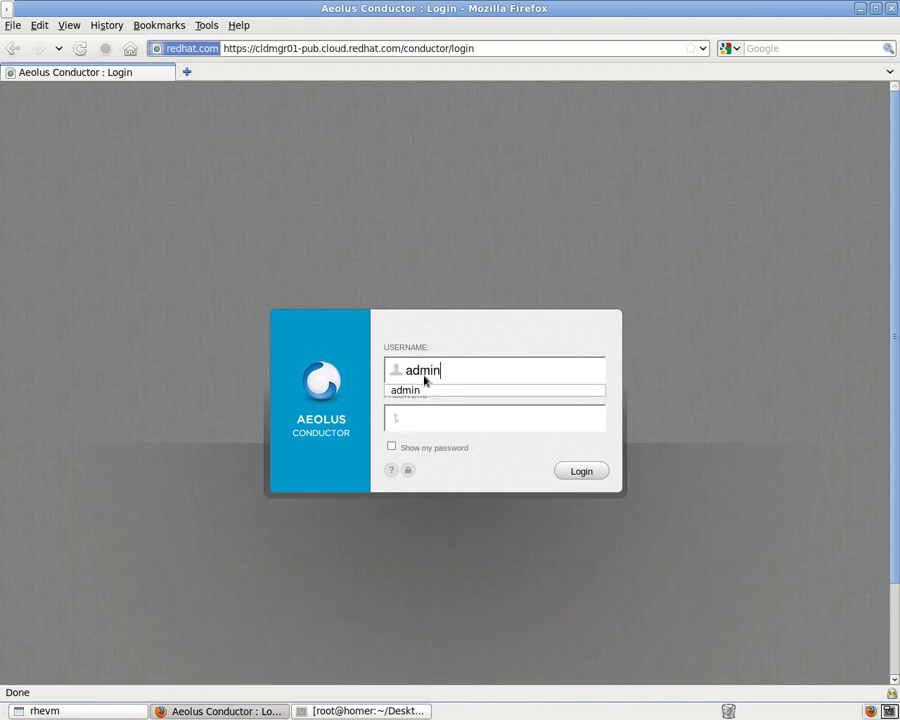
key(Tab)
text(********)
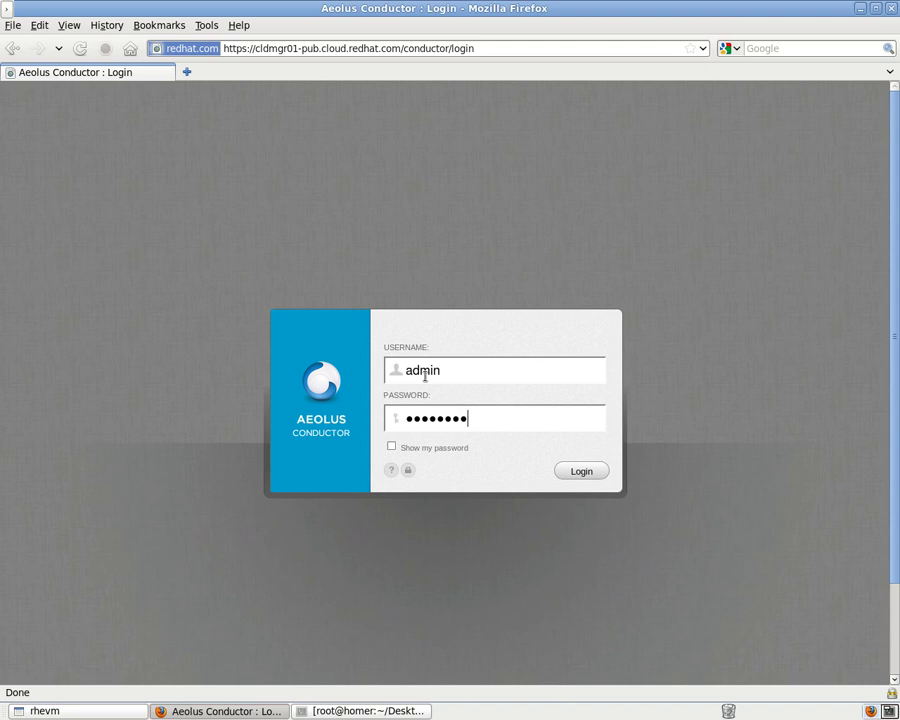
click(581, 472)
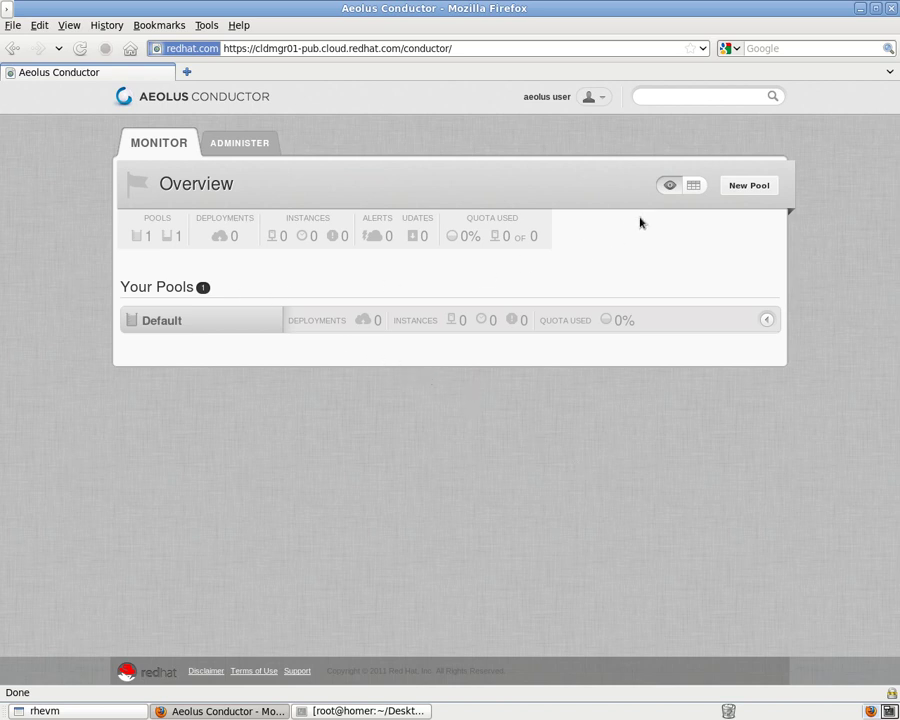
Switch the overview to table view and open the Administer Providers list.
click(694, 189)
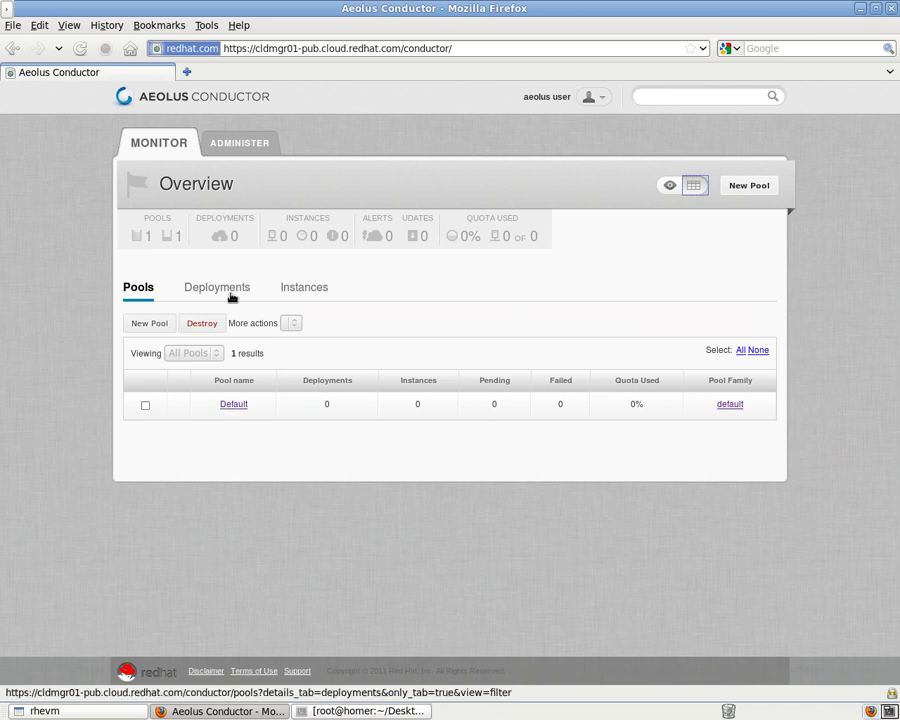
click(237, 147)
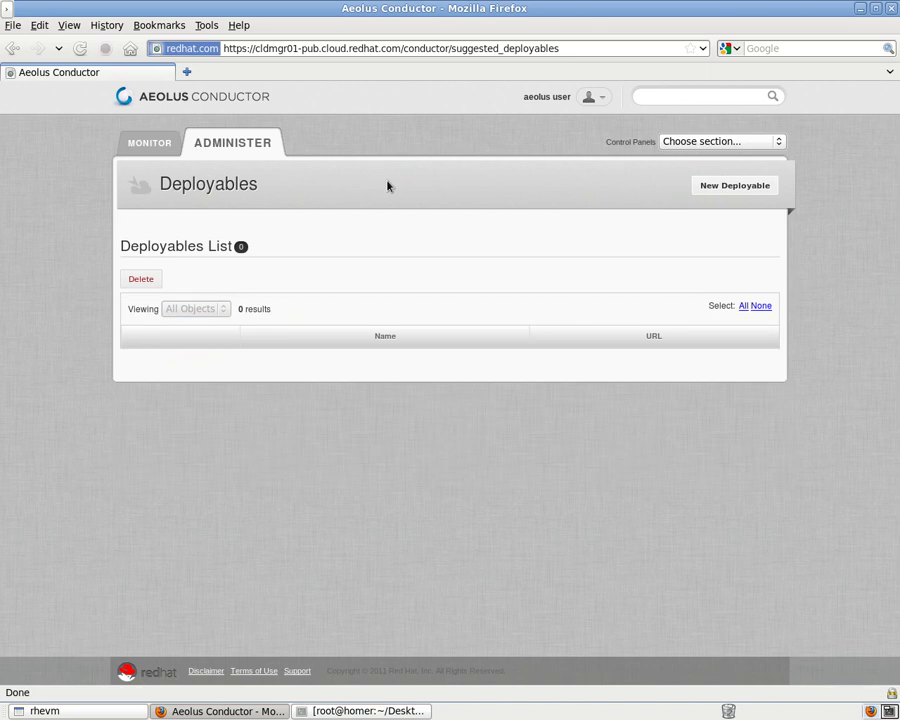
click(689, 143)
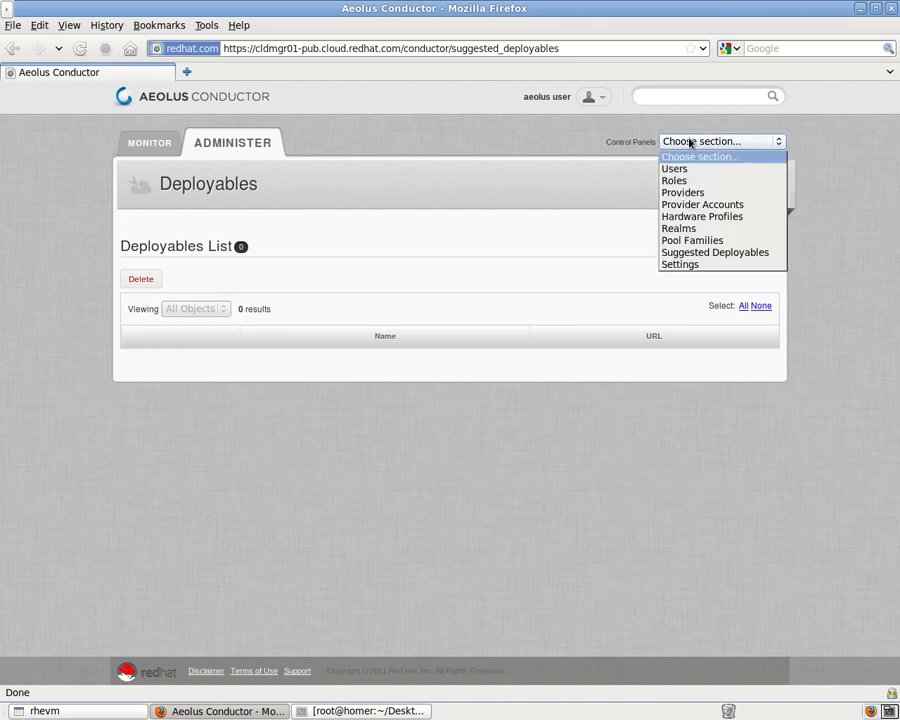
click(688, 193)
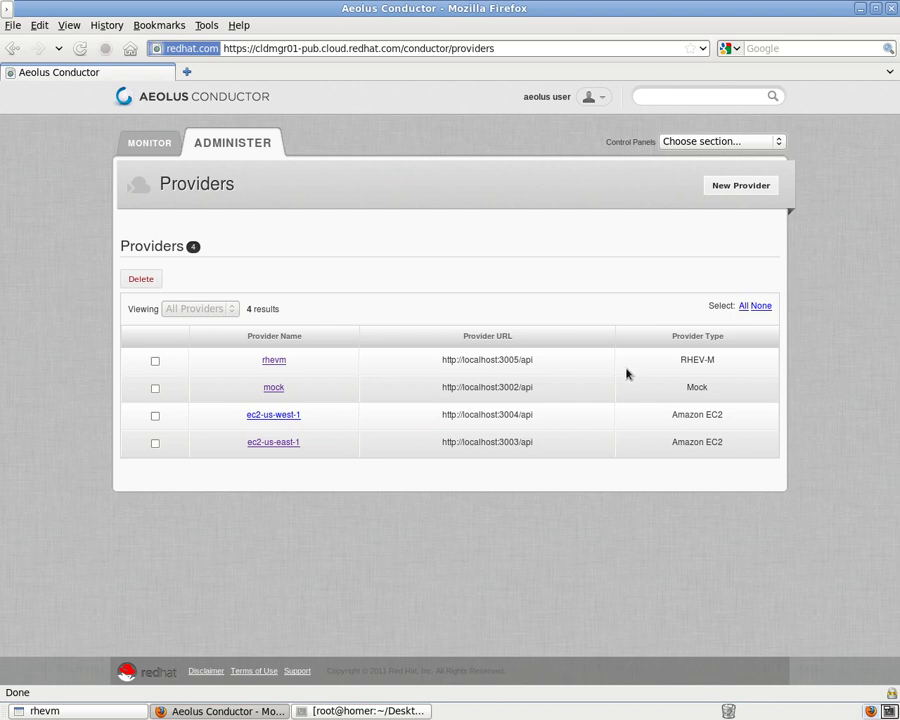
Visit Provider Accounts, then open the East Coast DC1 realm's details under Realms.
click(741, 142)
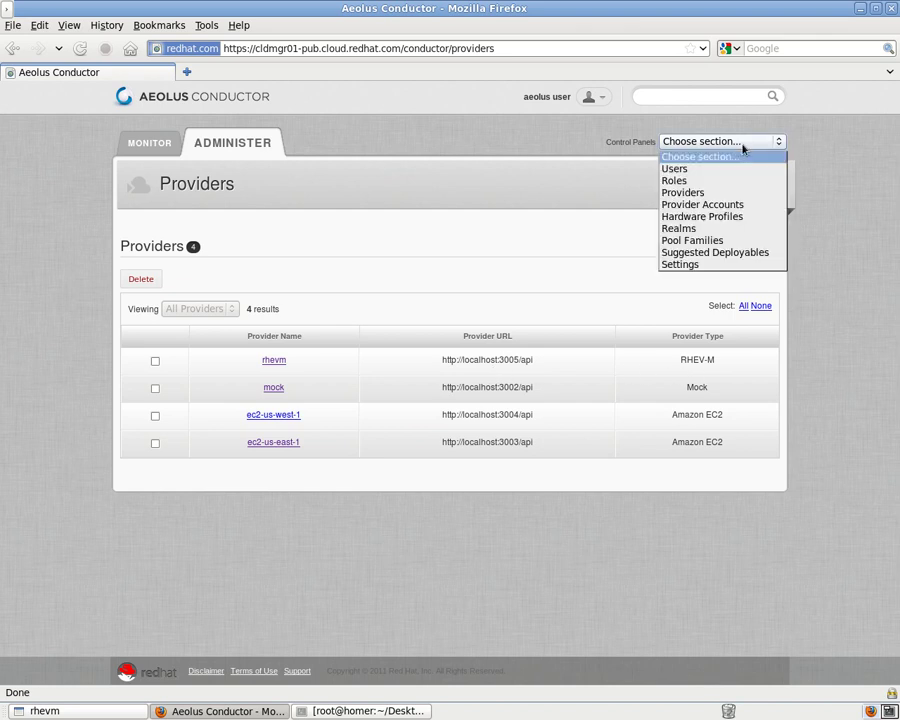
click(724, 206)
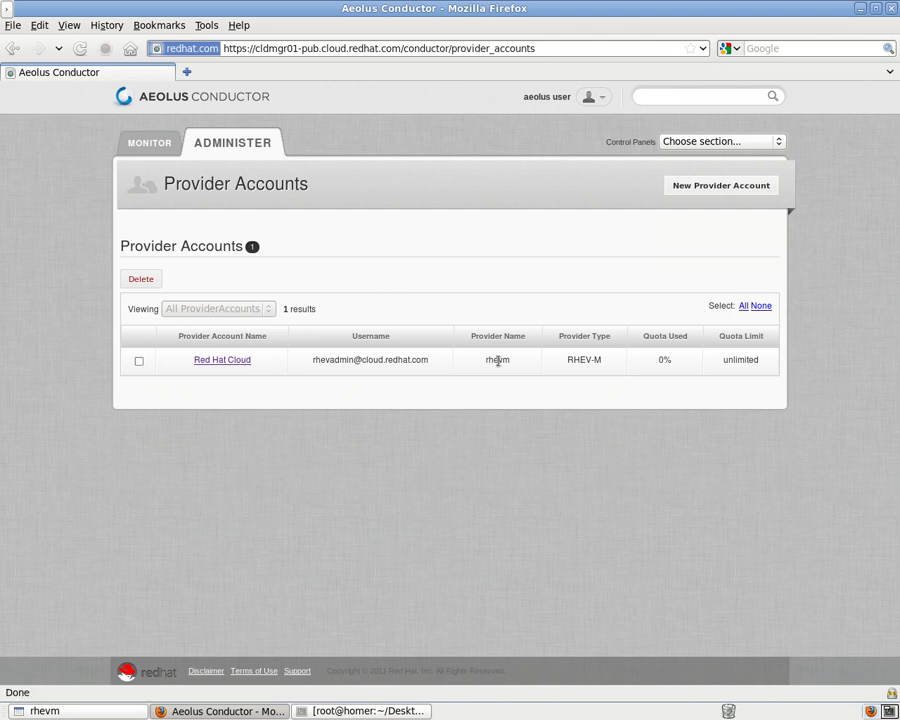
click(691, 146)
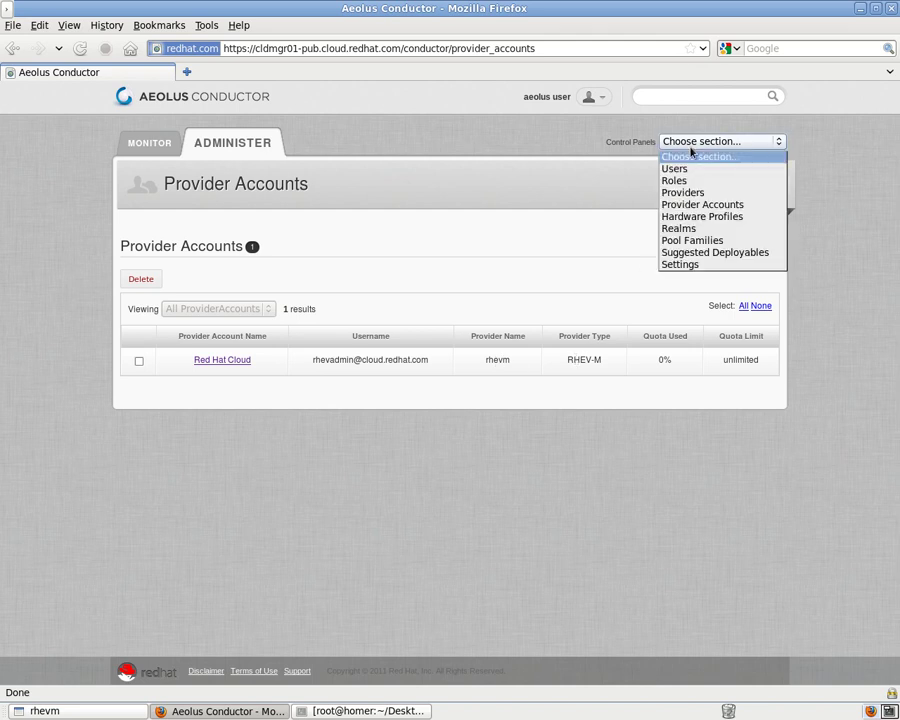
click(696, 229)
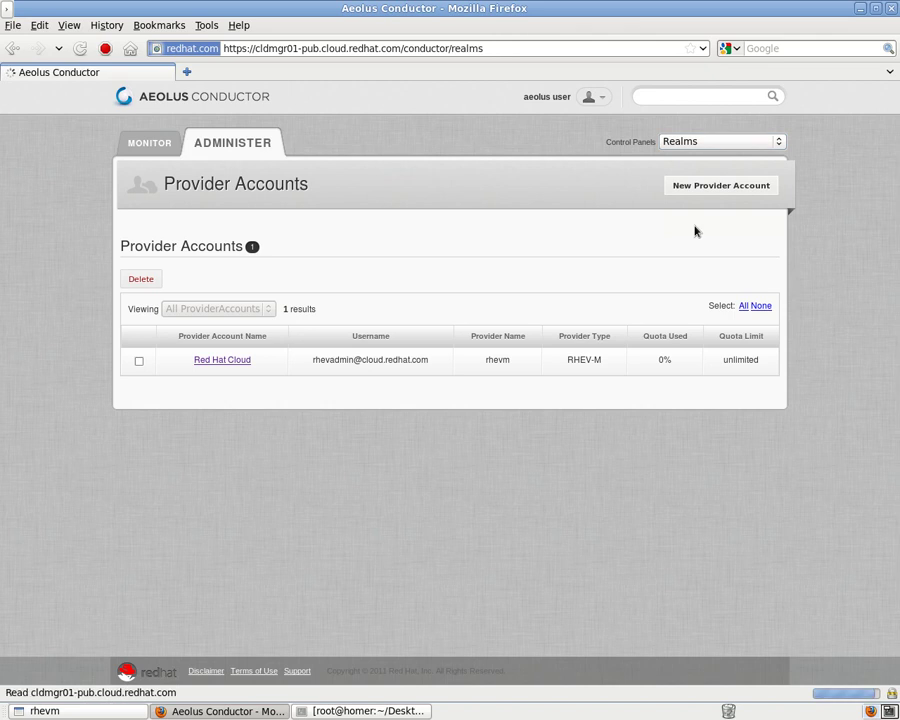
click(543, 361)
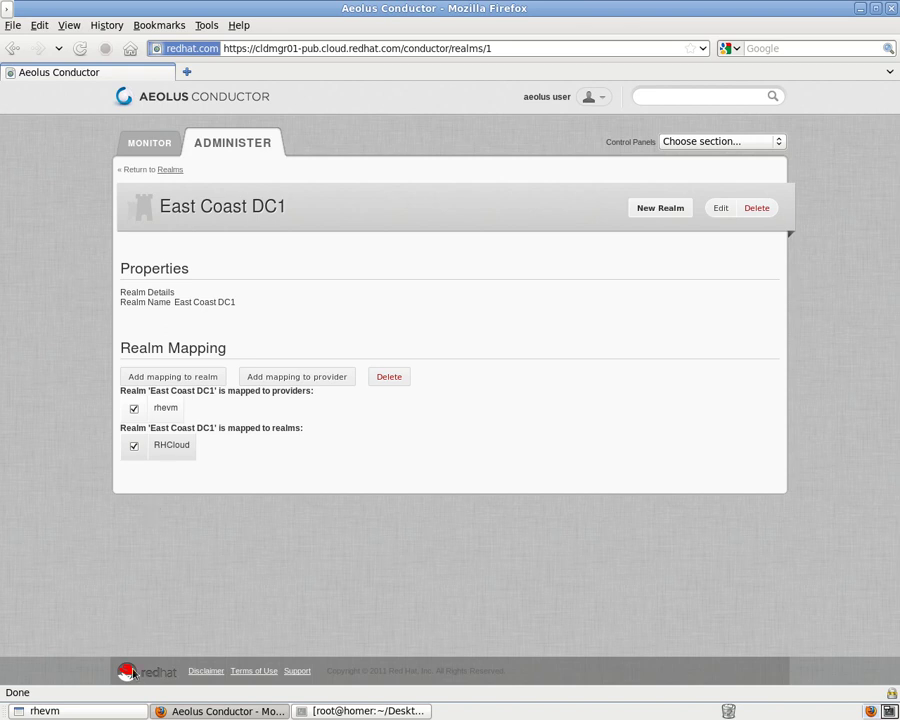
click(129, 713)
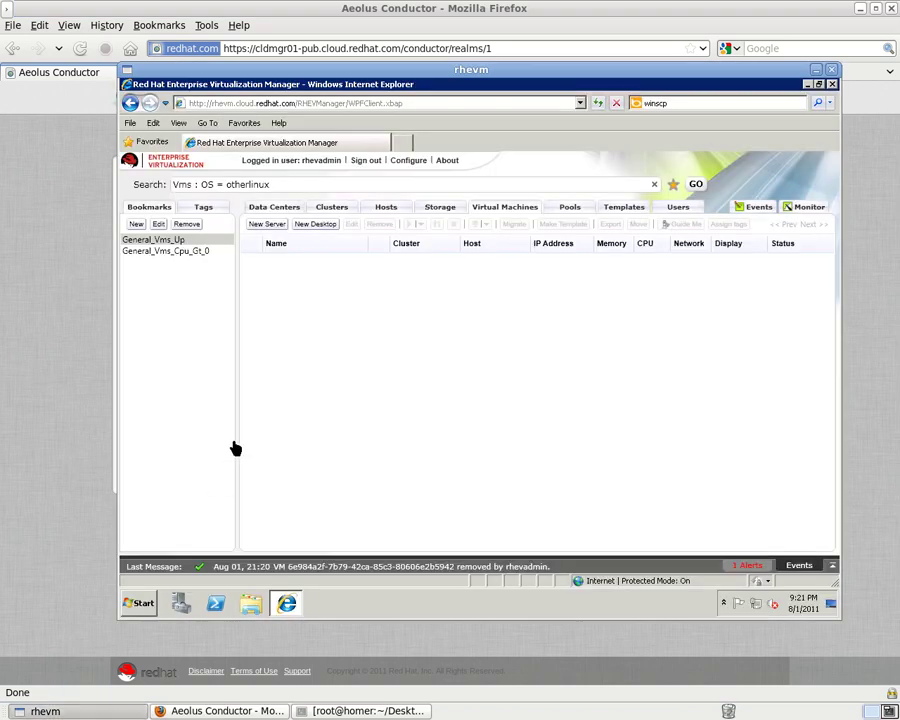
click(270, 208)
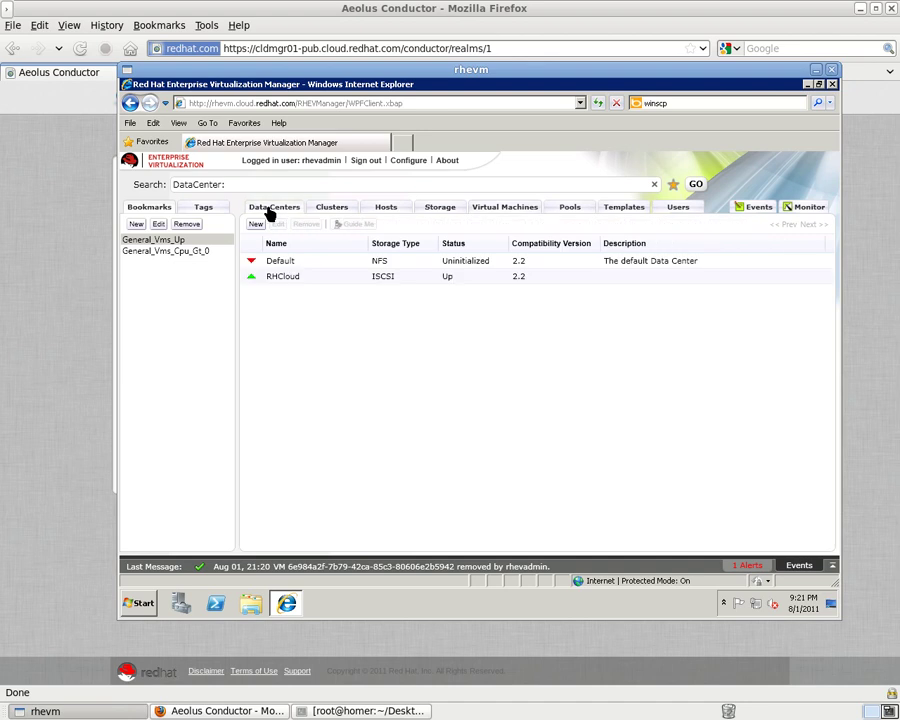
click(282, 281)
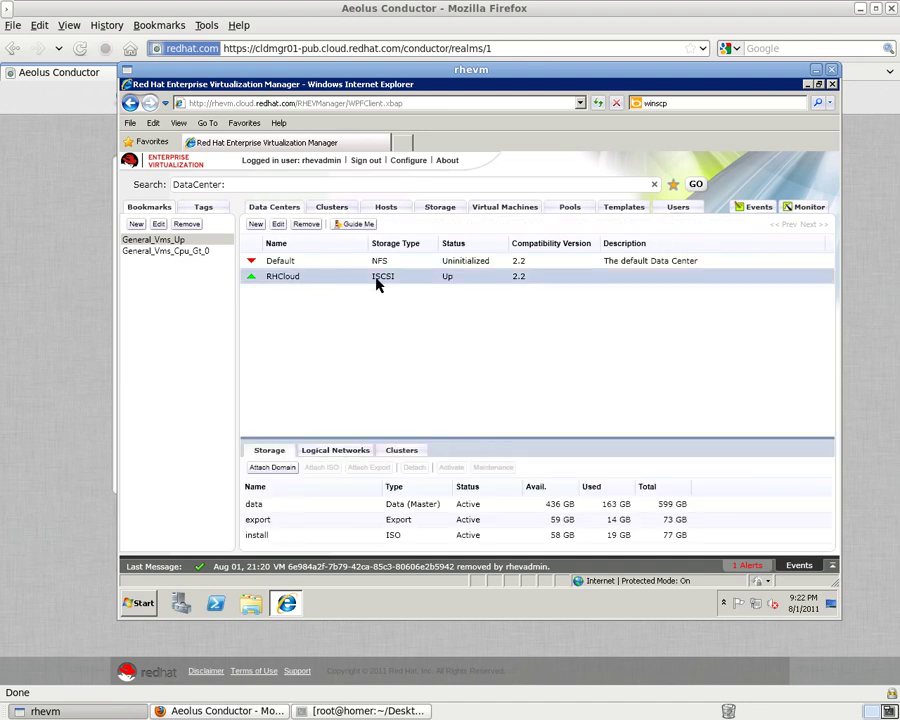
click(495, 210)
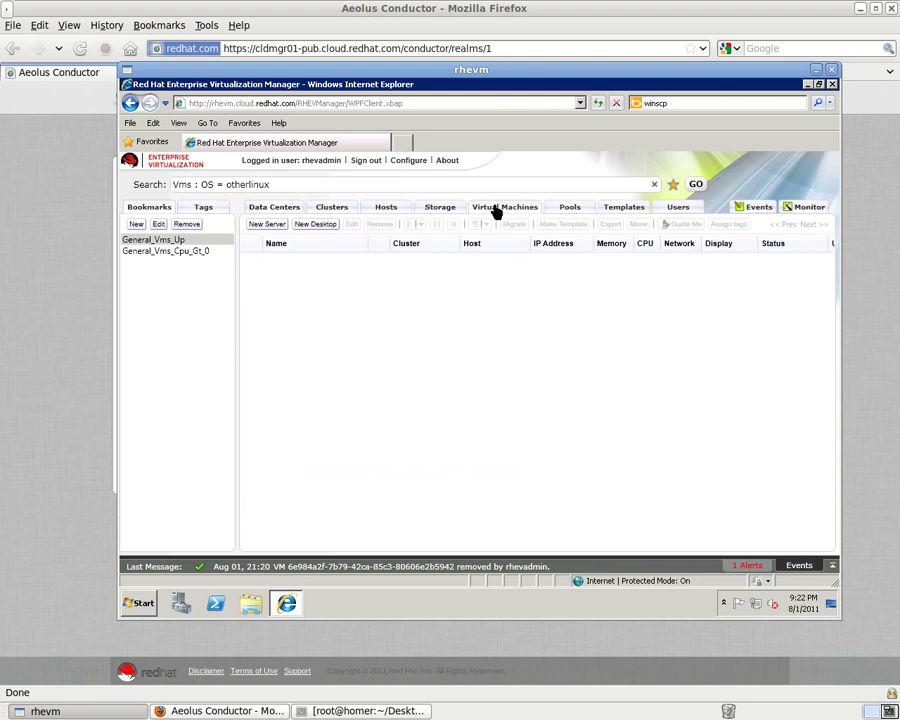
click(815, 70)
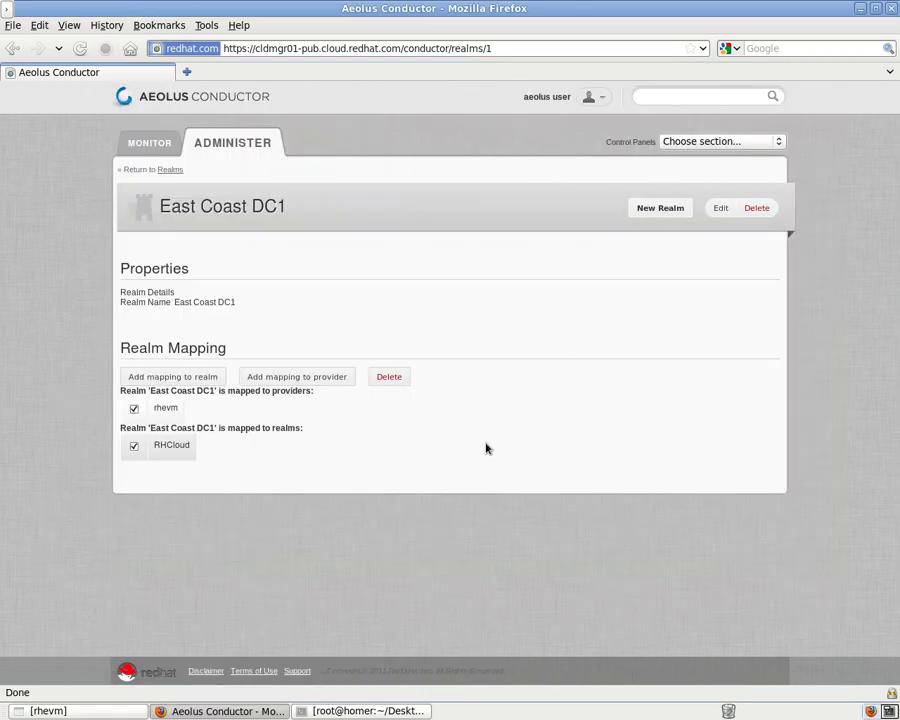
Check the hwp1 hardware profile, then go to the empty Suggested Deployables list.
click(685, 146)
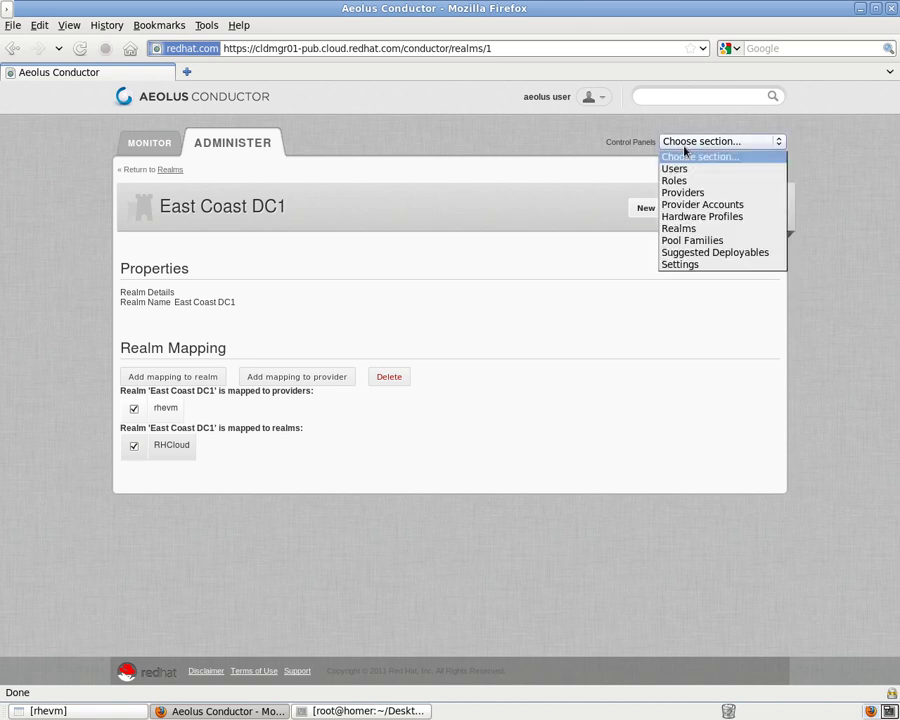
click(683, 217)
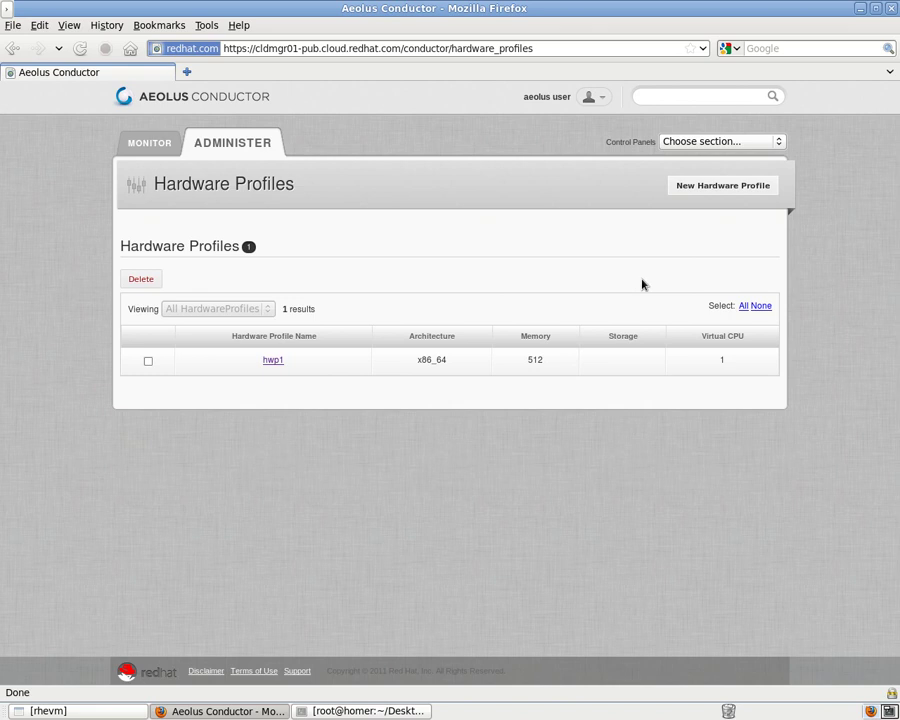
click(273, 361)
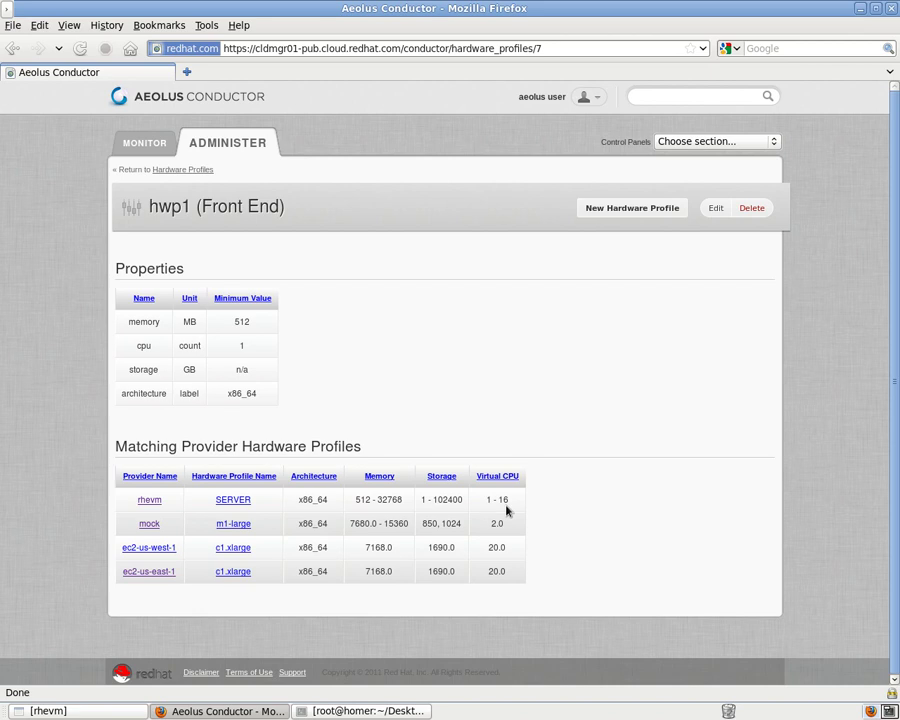
click(711, 147)
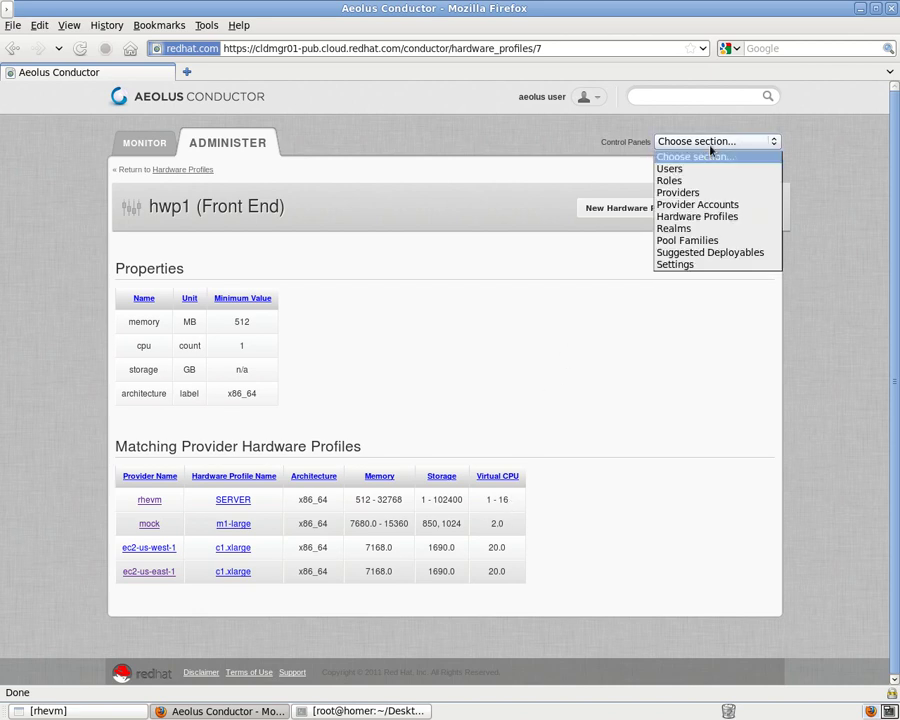
click(703, 252)
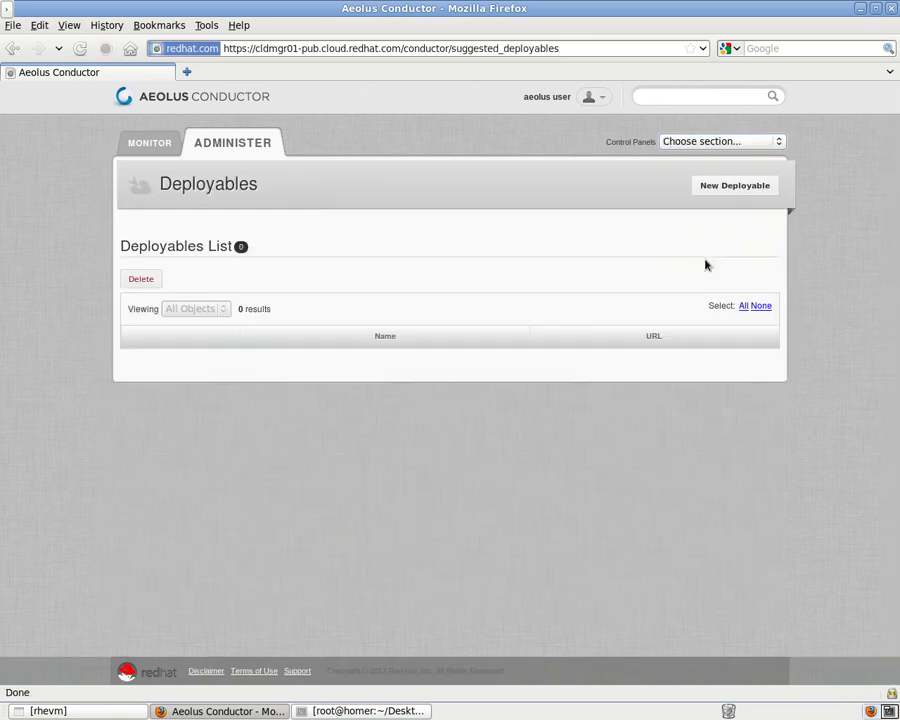
click(718, 190)
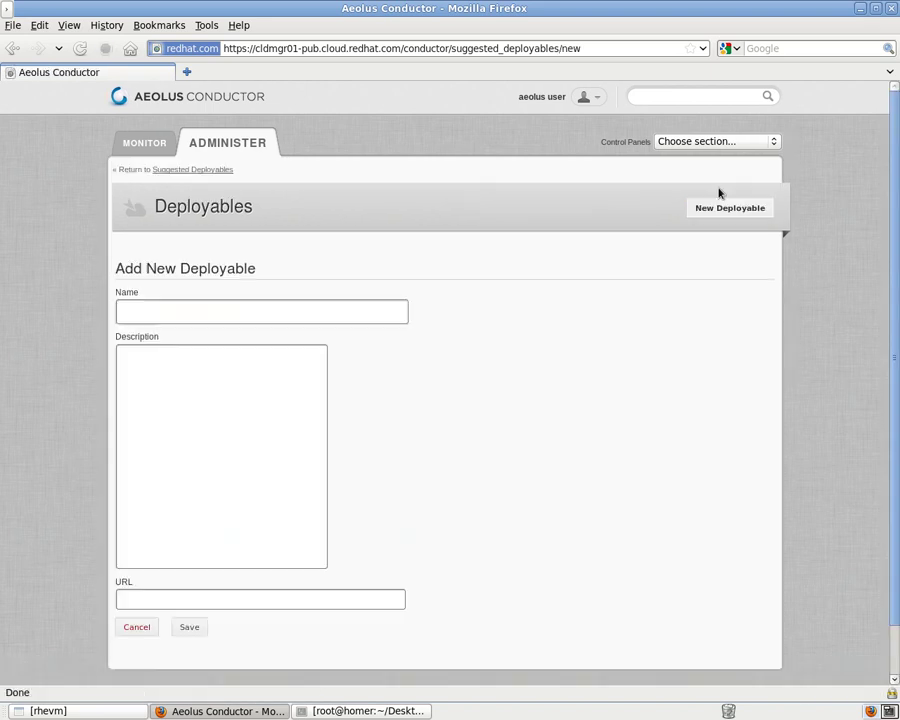
click(340, 312)
text(MyT)
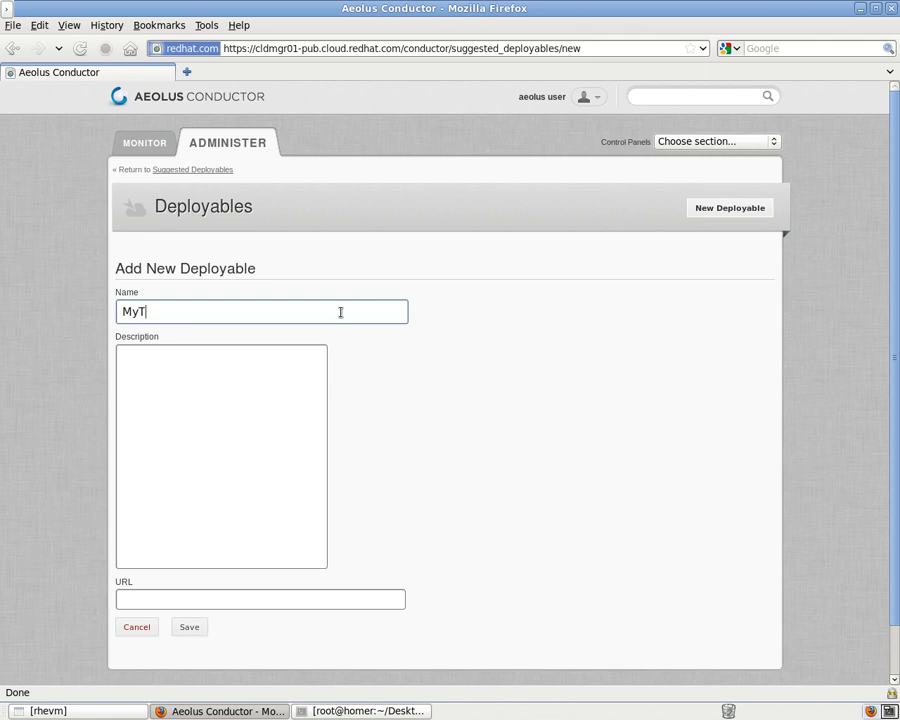
text(estDeployable)
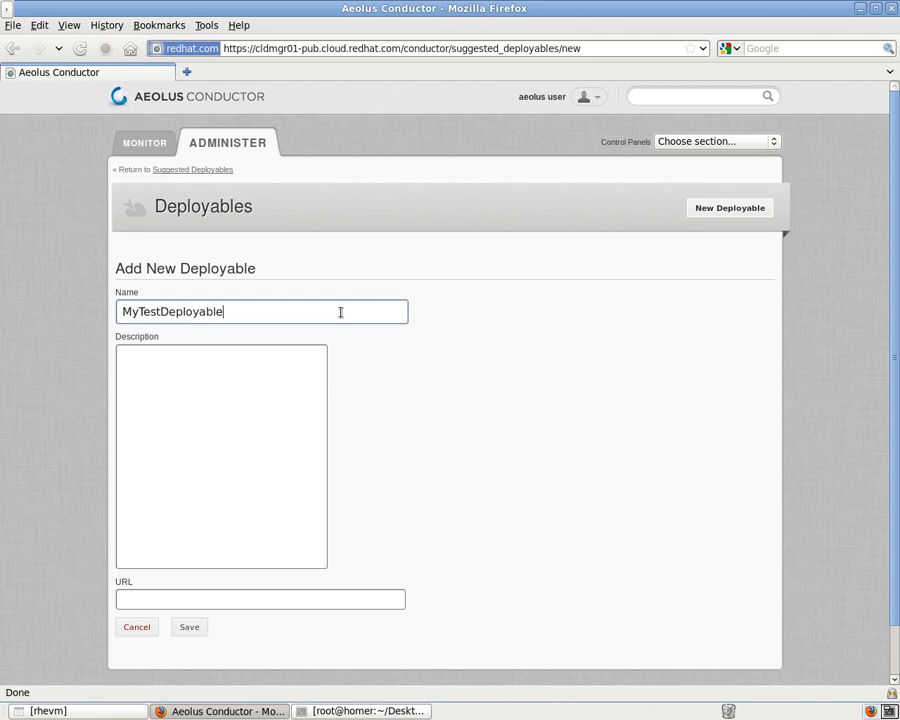
click(221, 423)
text(My Test Deployable)
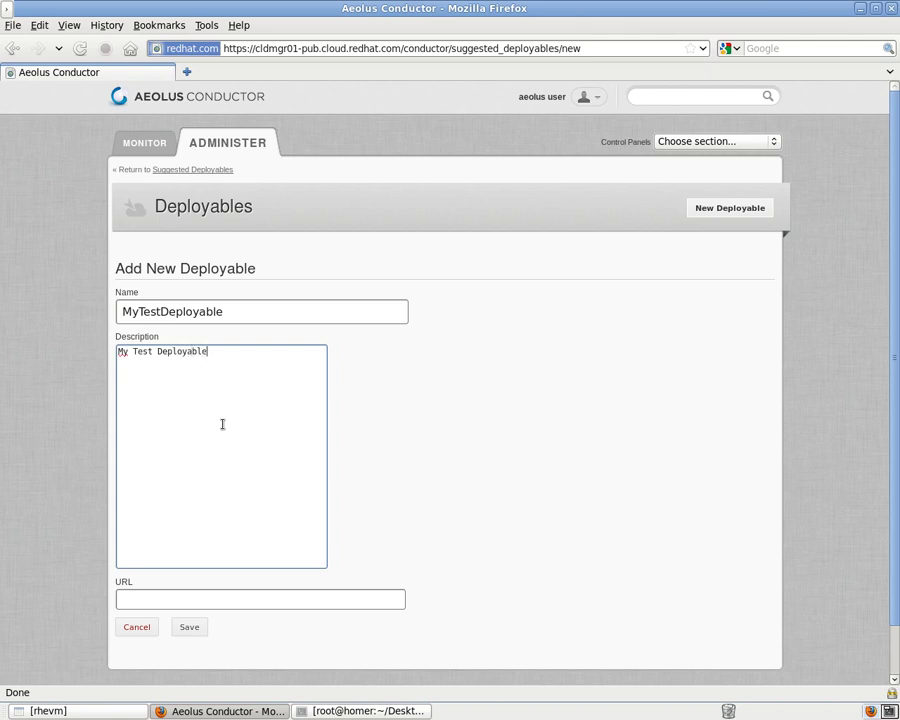
click(195, 597)
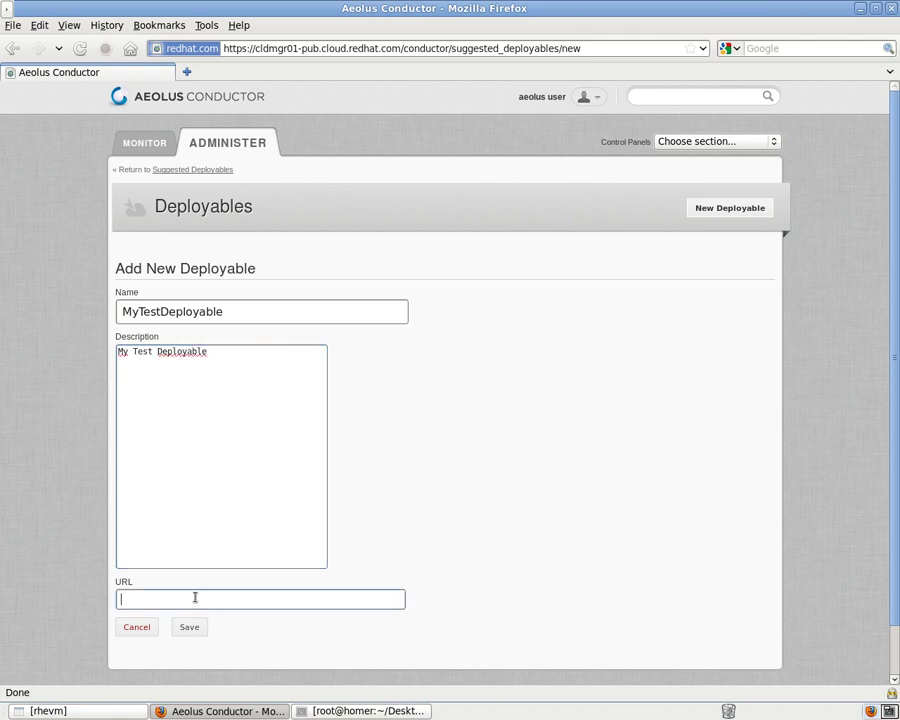
text(http)
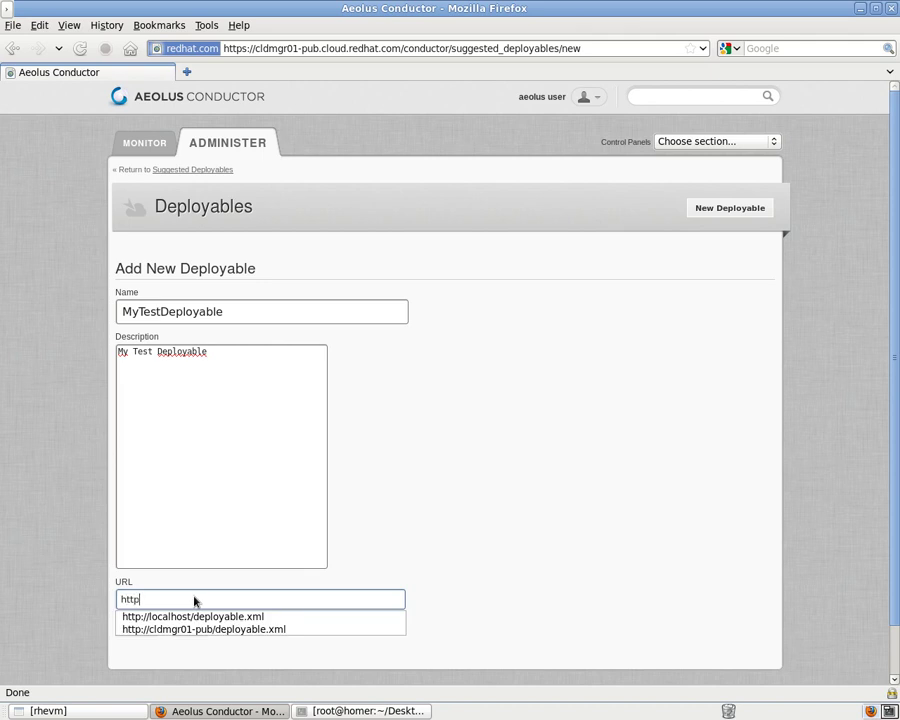
key(Down)
key(Return)
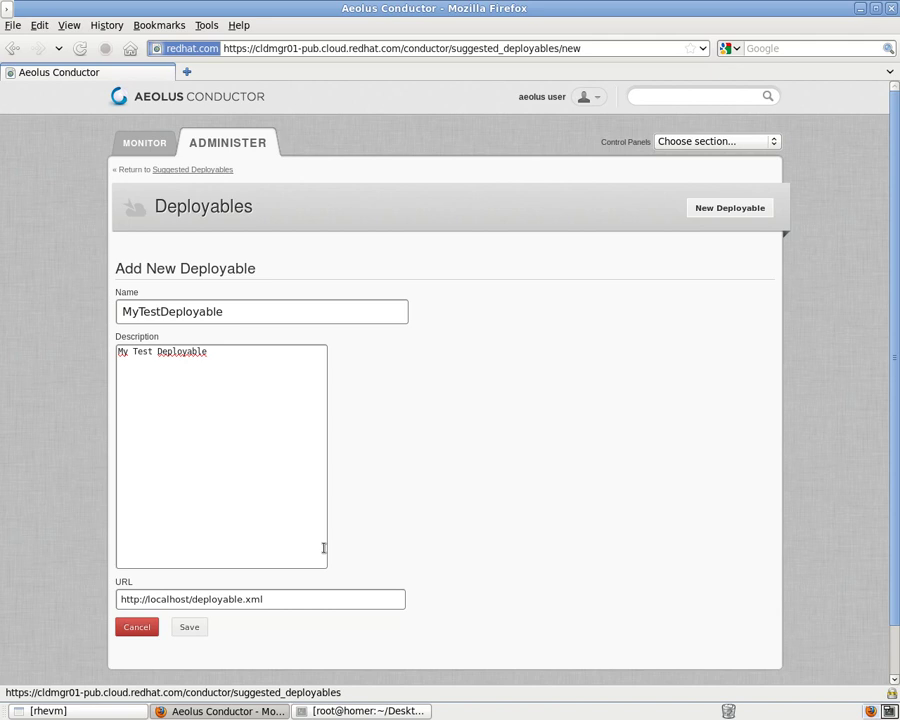
Save MyTestDeployable, review its properties, and return to the Monitor overview.
click(198, 628)
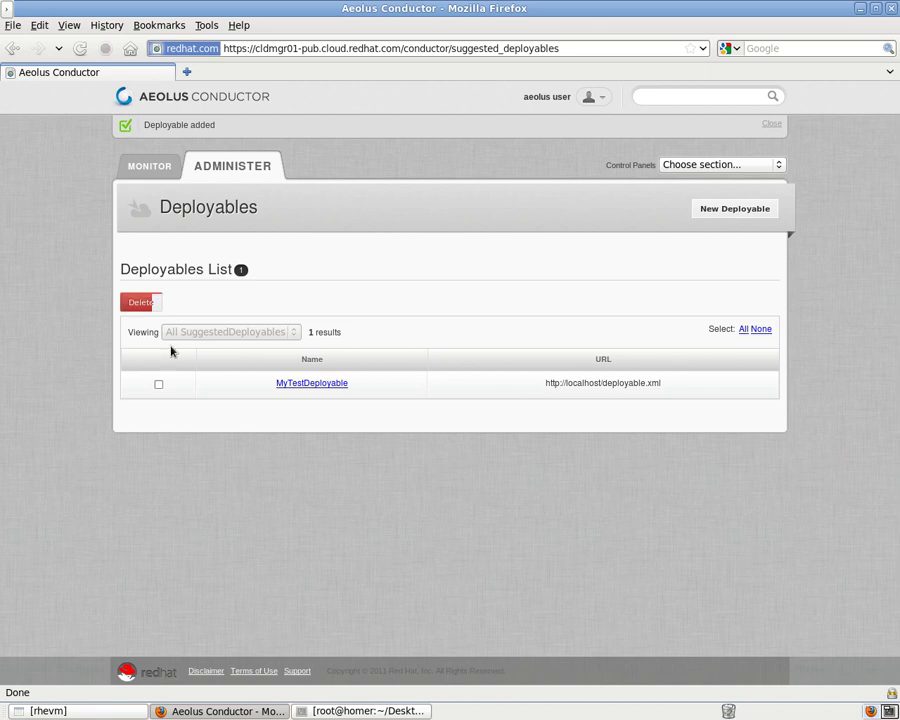
click(298, 386)
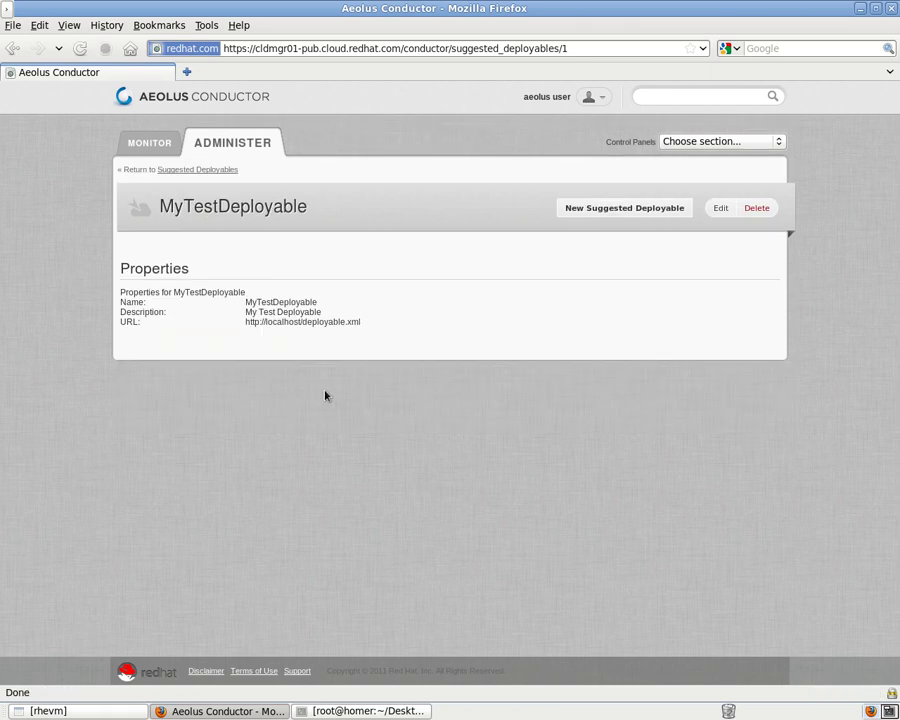
click(168, 144)
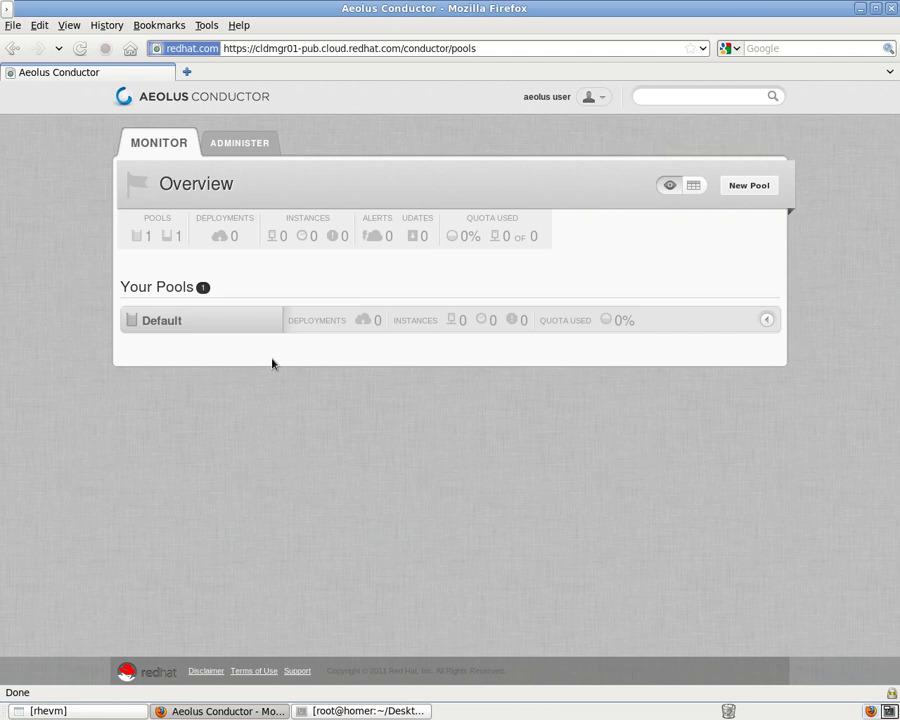
Show pools as a table and start a new deployment in the Default pool.
click(694, 187)
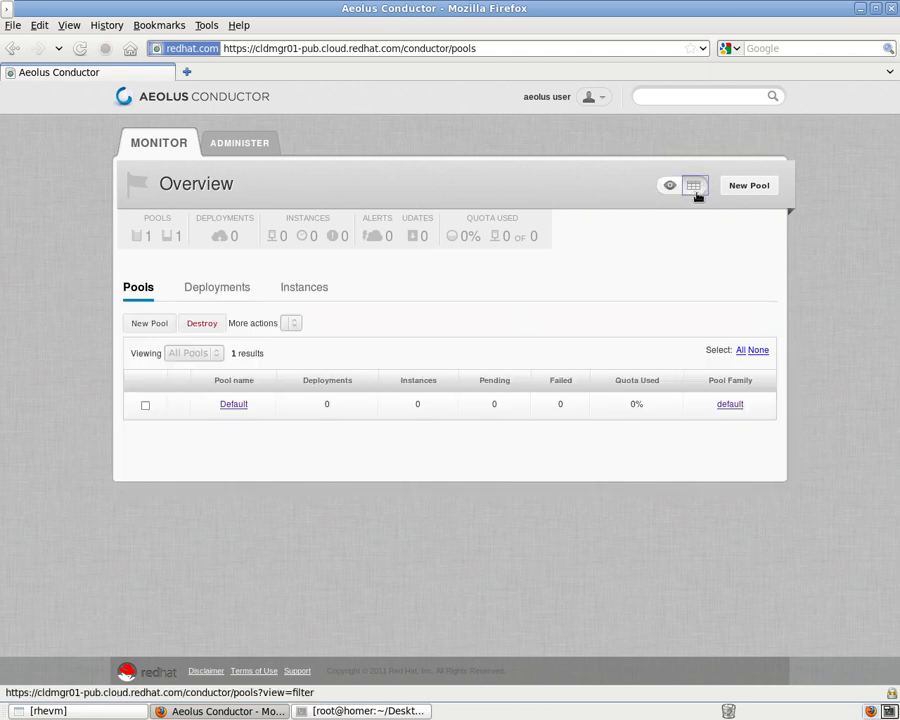
click(240, 409)
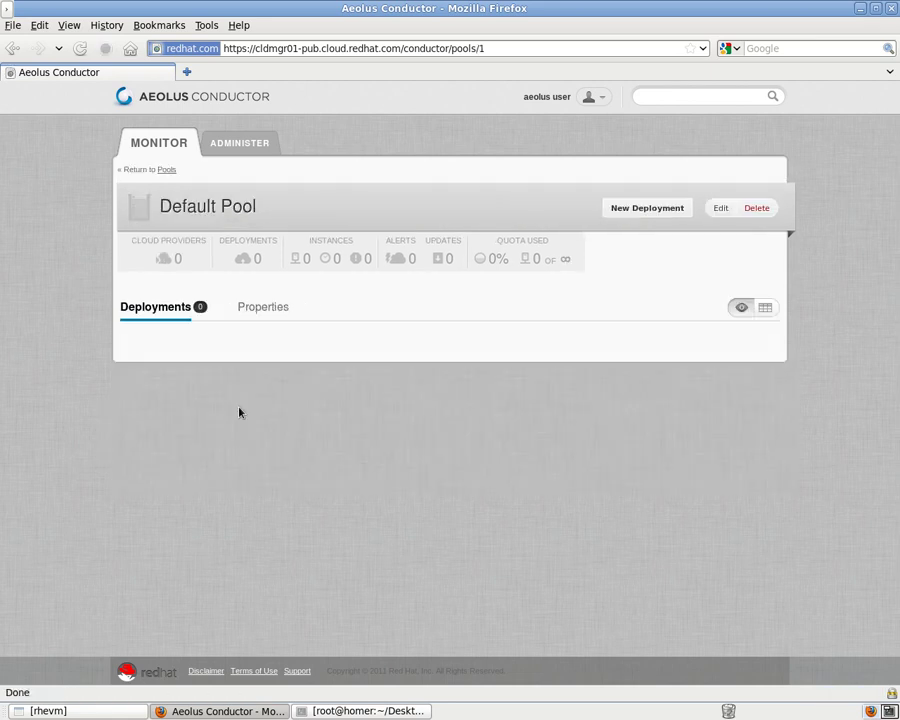
click(666, 212)
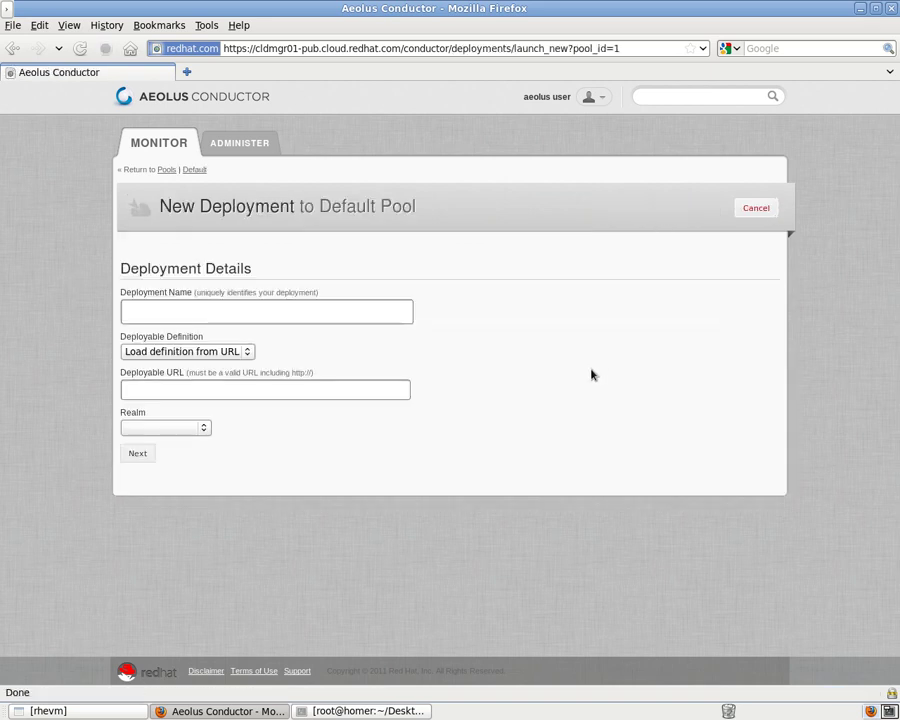
Name the deployment MyDeployment, using deployable MyTestDeployable and realm East Coast DC1.
click(224, 309)
text(MyDeplo)
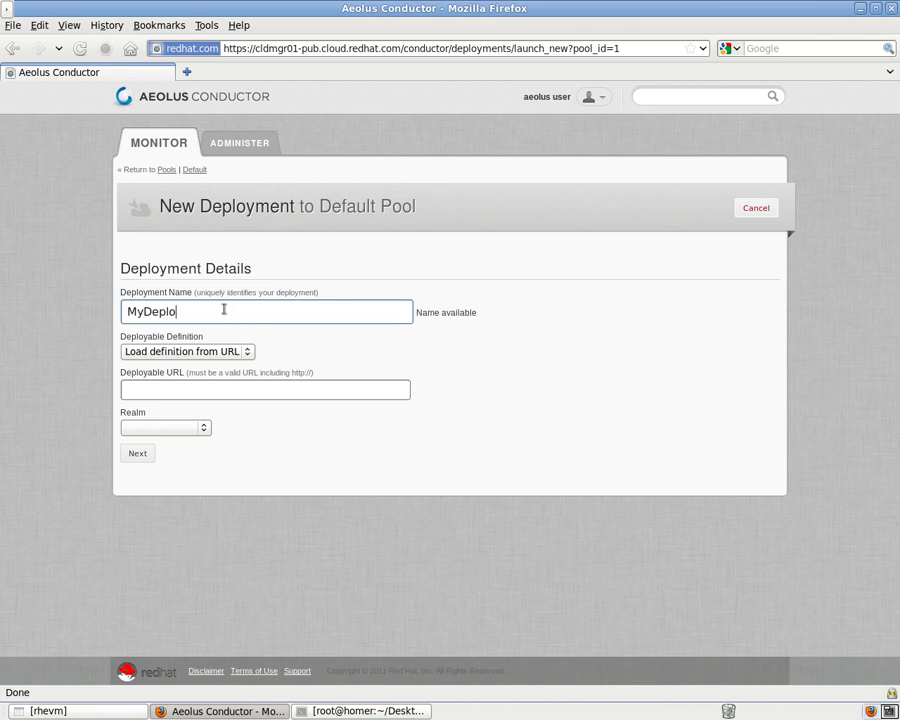
text(yment)
click(208, 354)
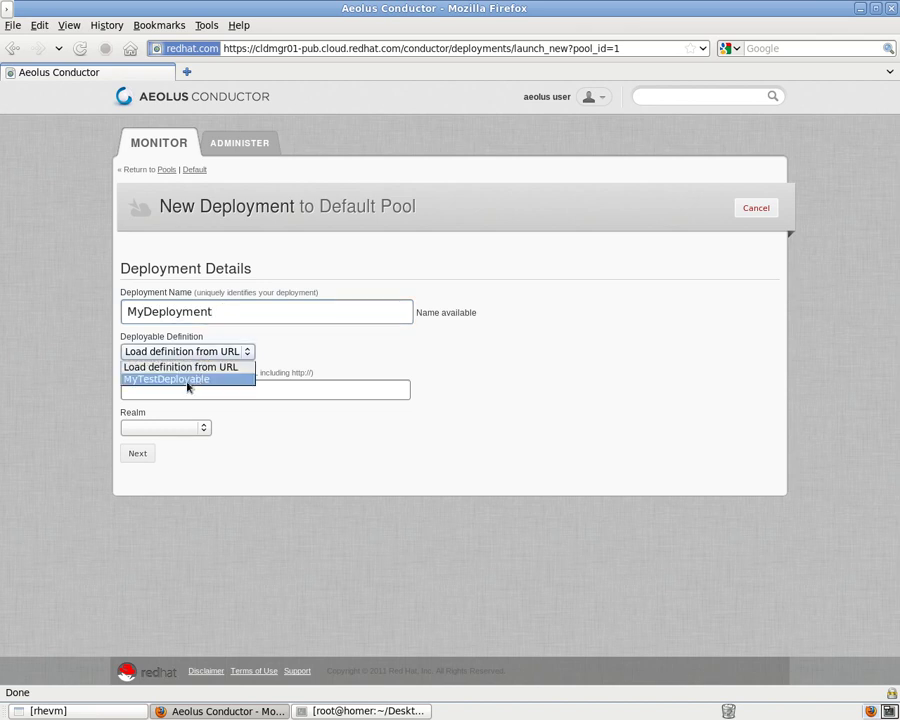
click(187, 380)
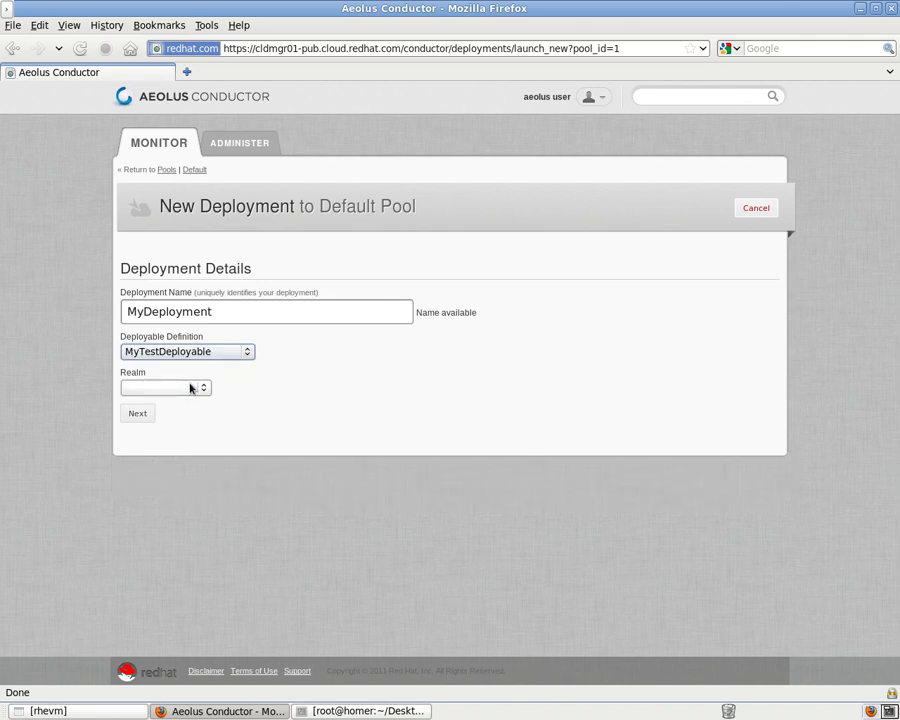
click(189, 388)
click(183, 413)
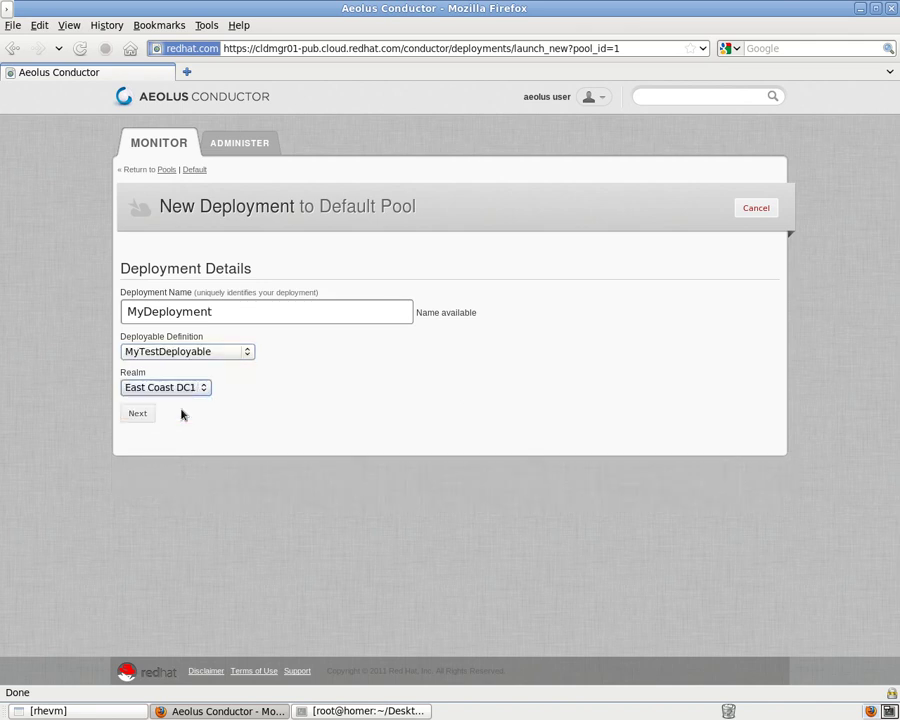
Launch MyDeployment from its summary and bring up the RHEV Manager window.
click(138, 414)
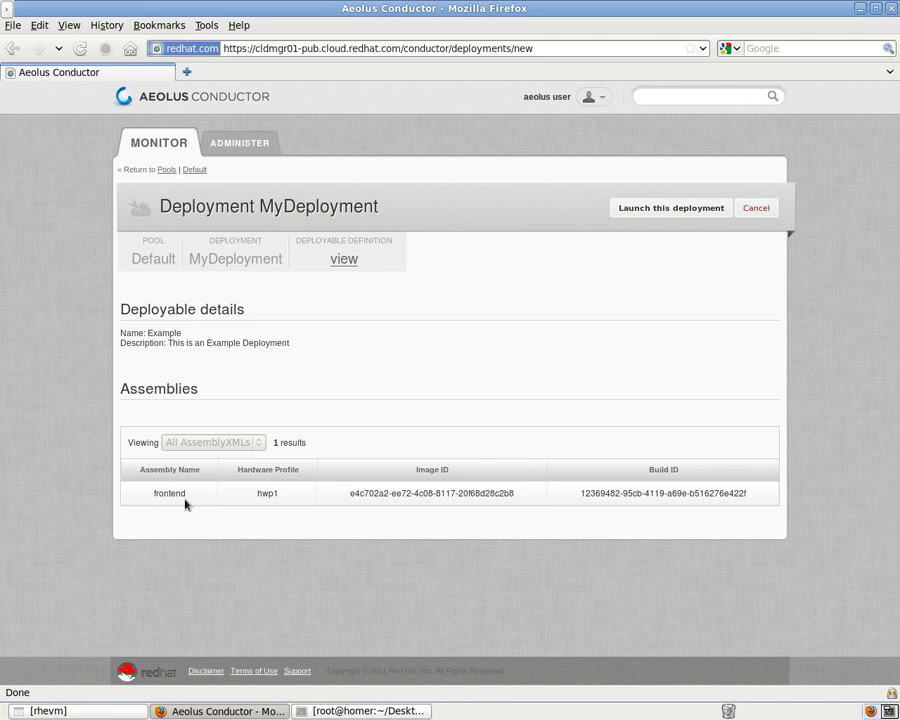
click(648, 210)
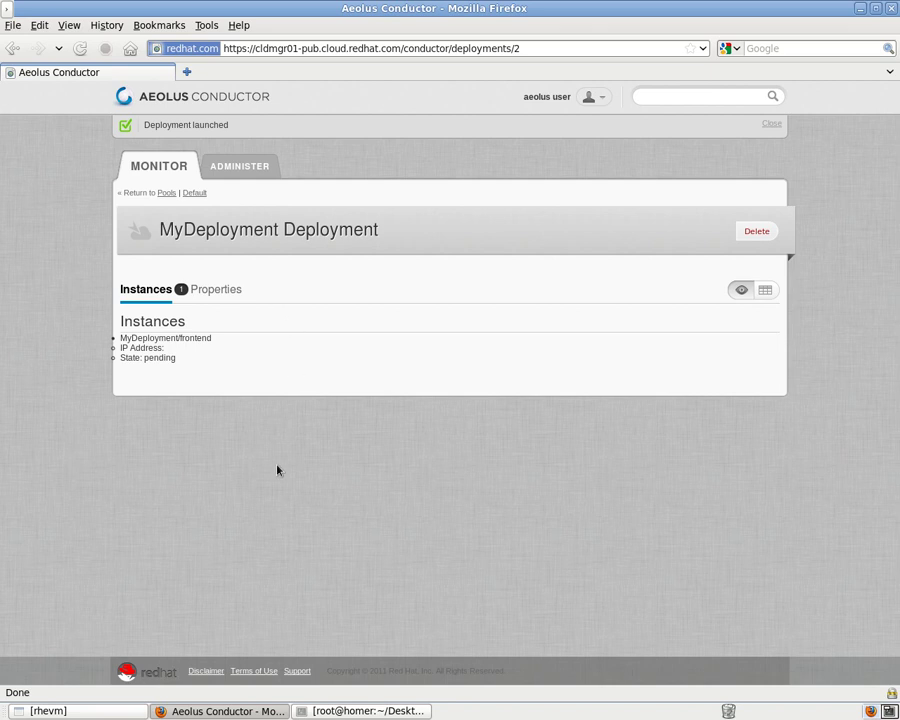
click(108, 711)
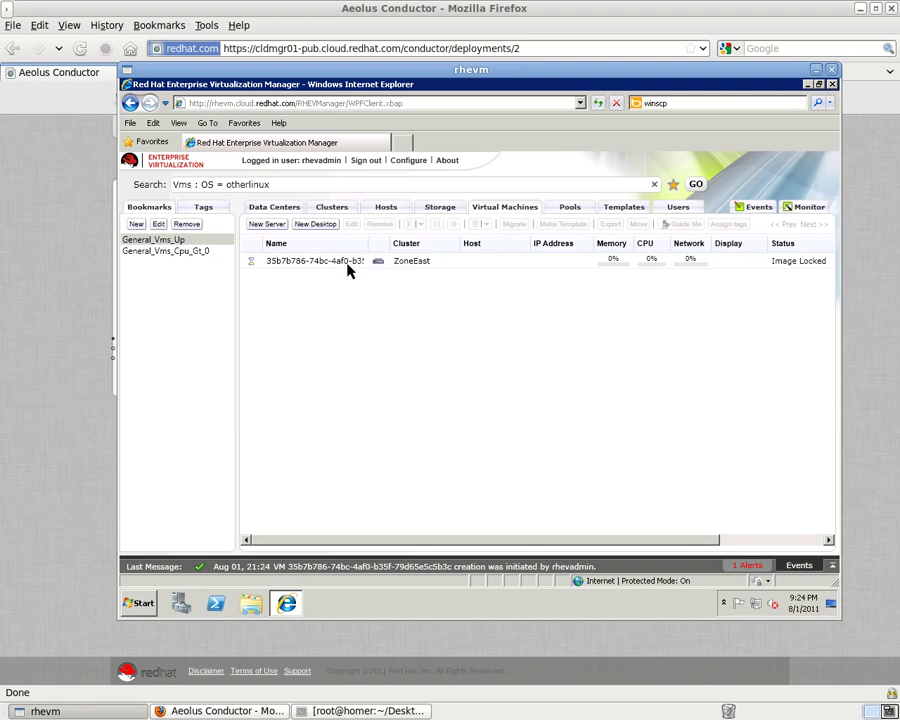
Resize the Name and Cluster columns, view the new VM's virtual disks, and open its console.
drag(368, 246, 420, 242)
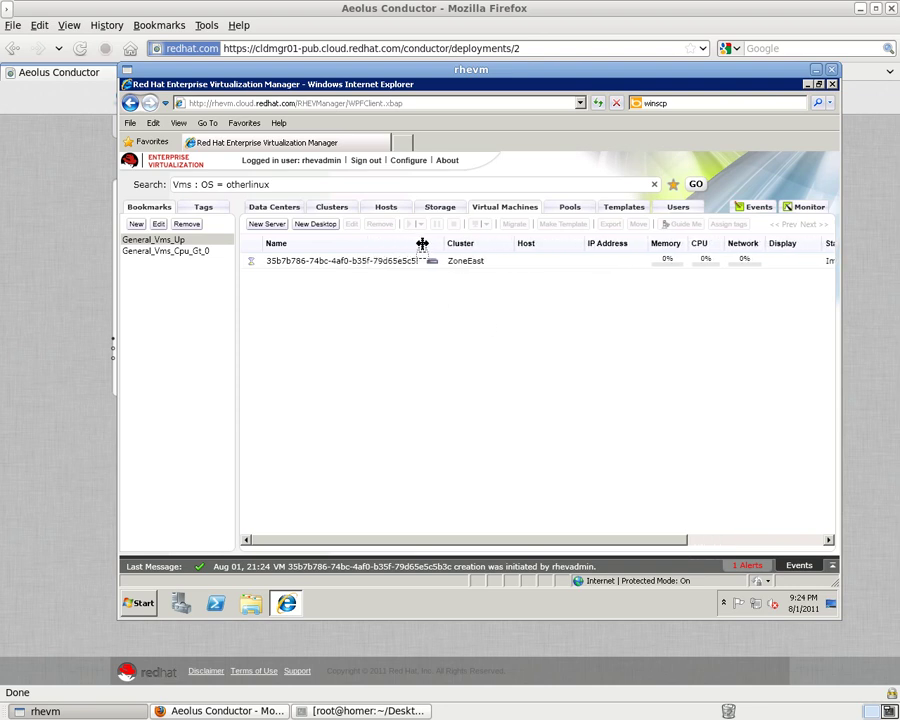
click(400, 262)
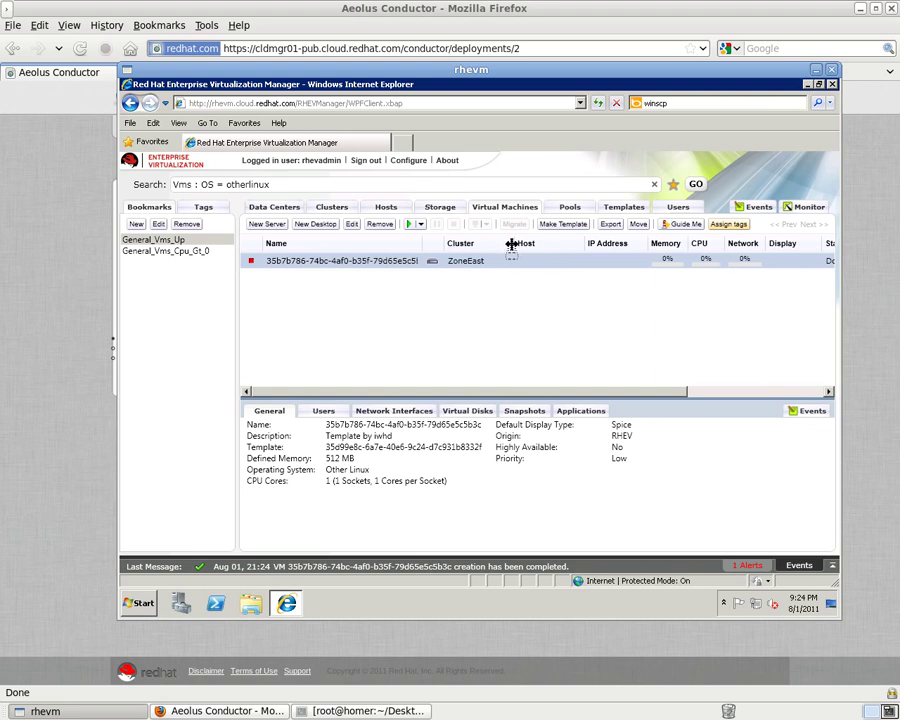
drag(512, 244, 496, 242)
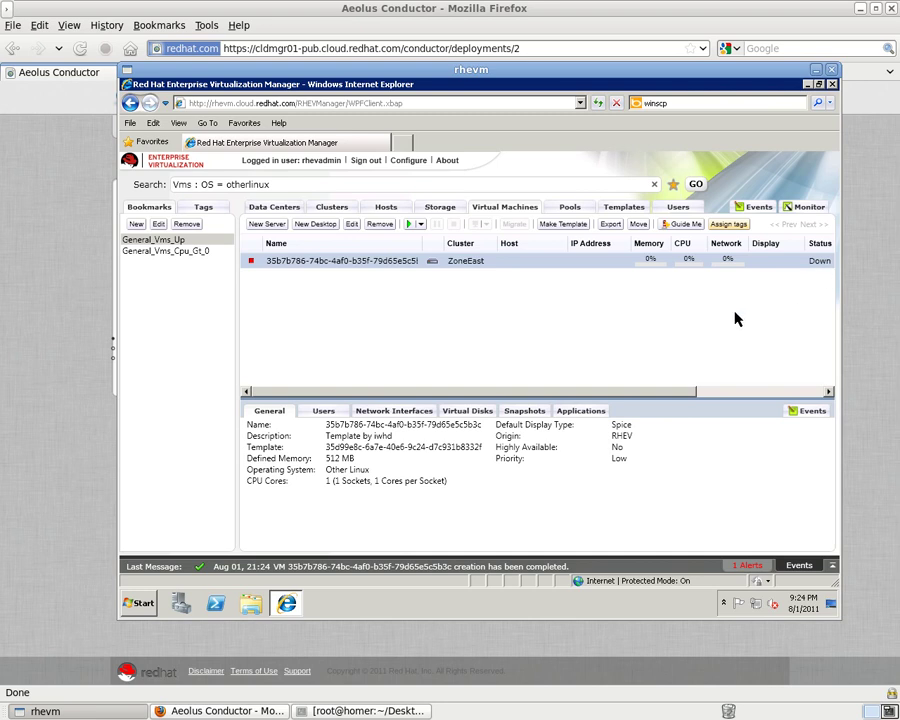
click(449, 416)
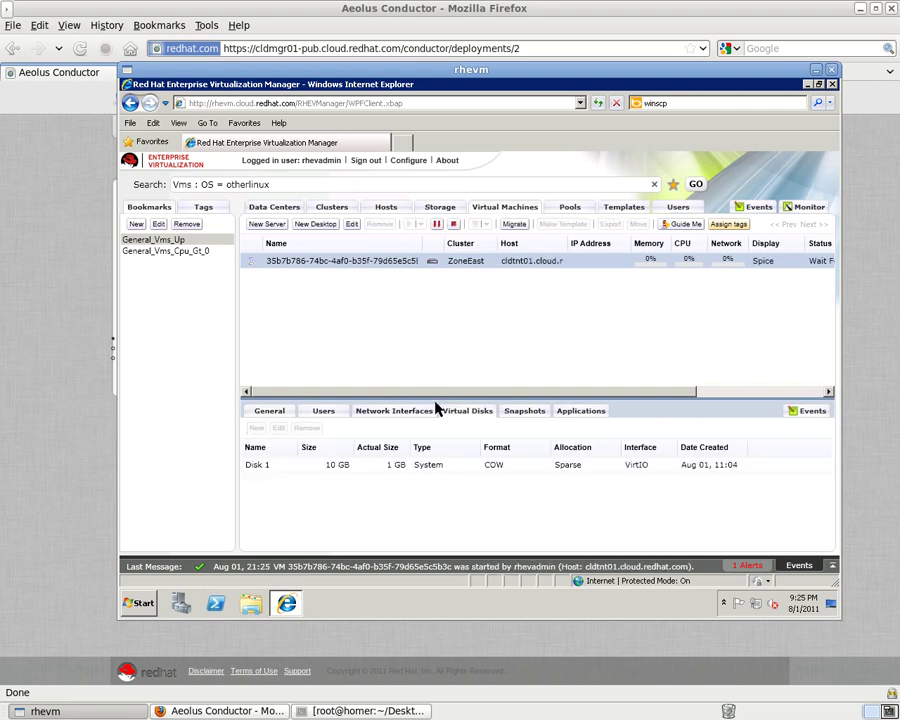
right_click(342, 266)
click(358, 438)
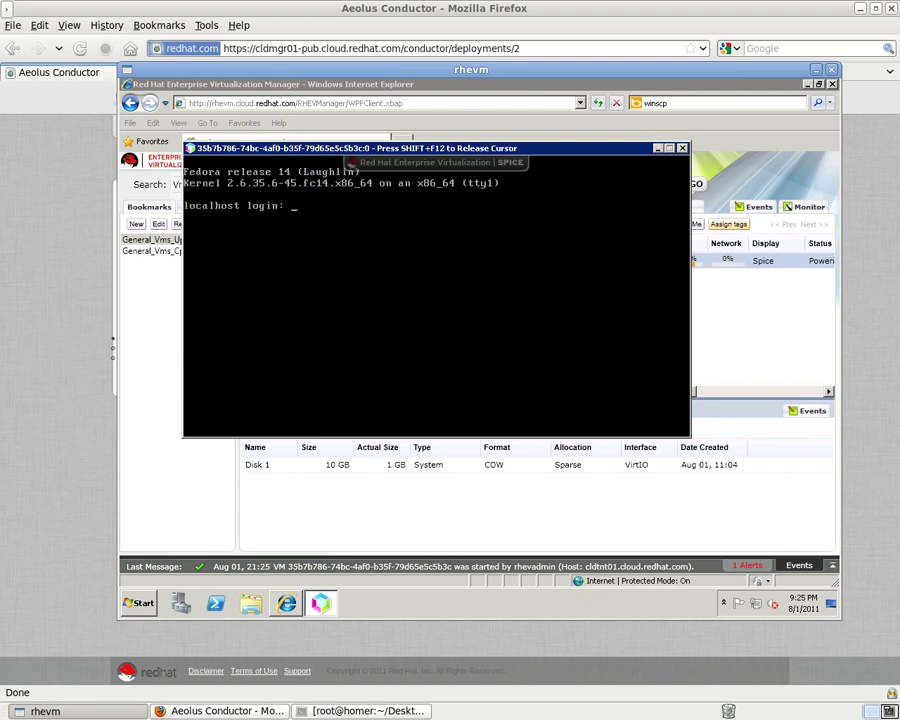
Log in as root, run uptime, cat /etc/issue and ifconfig eth0, then exit.
text(root)
key(Return)
key(Return)
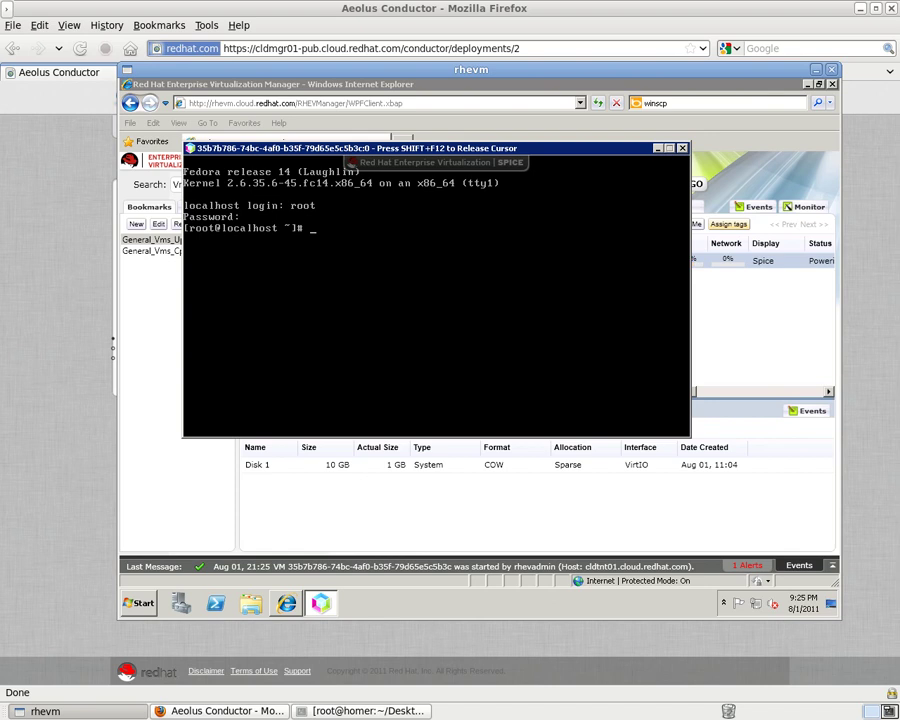
text(uptime)
key(Return)
text(cat /etc/issue)
key(Return)
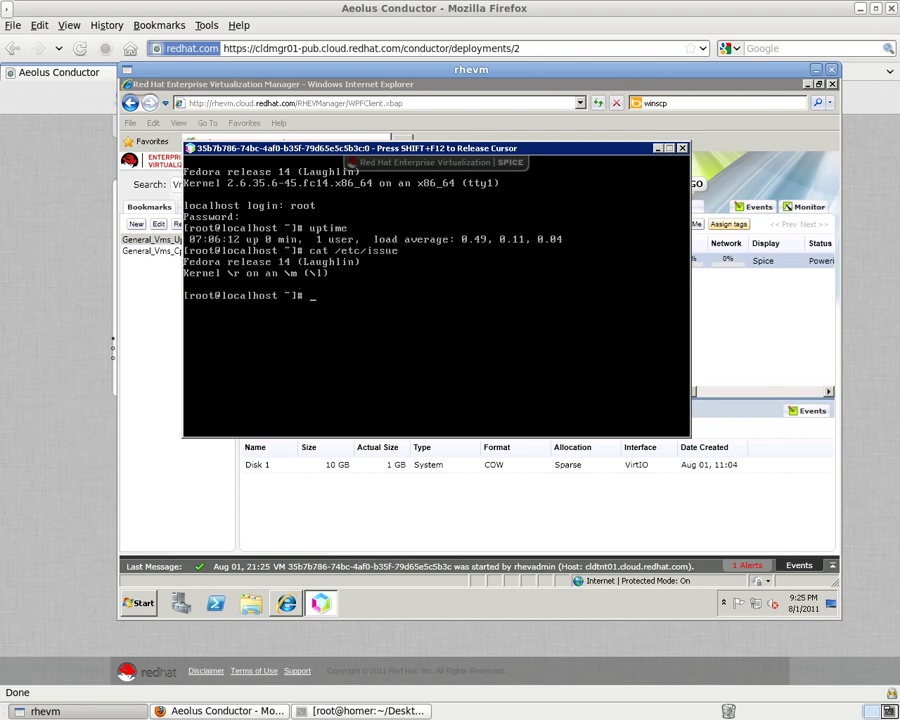
text(ifconfig eth0)
key(Return)
text(exit)
key(Return)
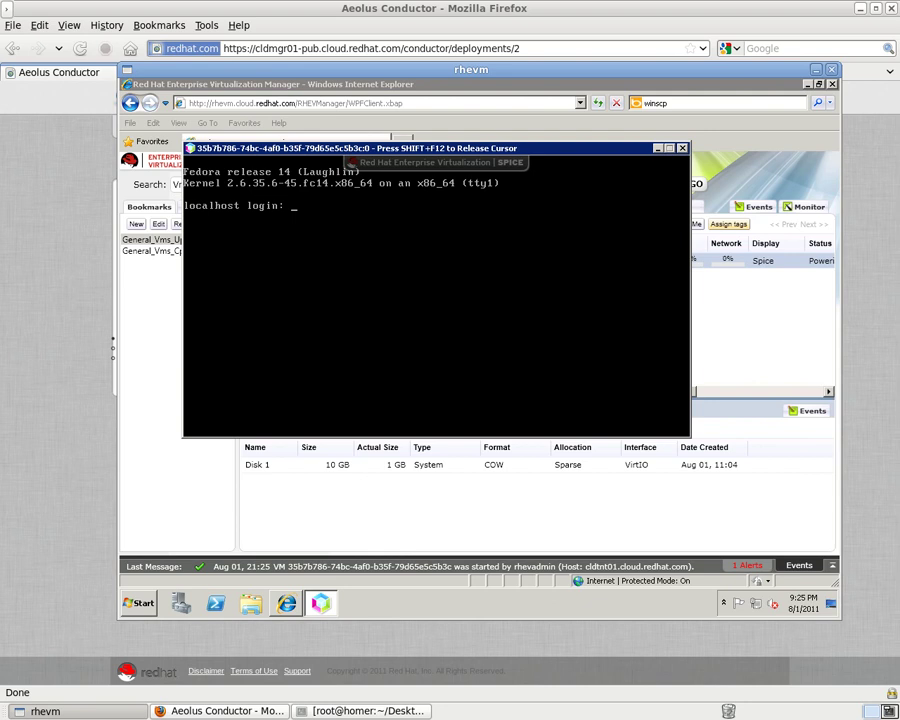
Release the SPICE console with Shift+F12, close it, and return to Aeolus Conductor.
key(shift+F12)
click(682, 148)
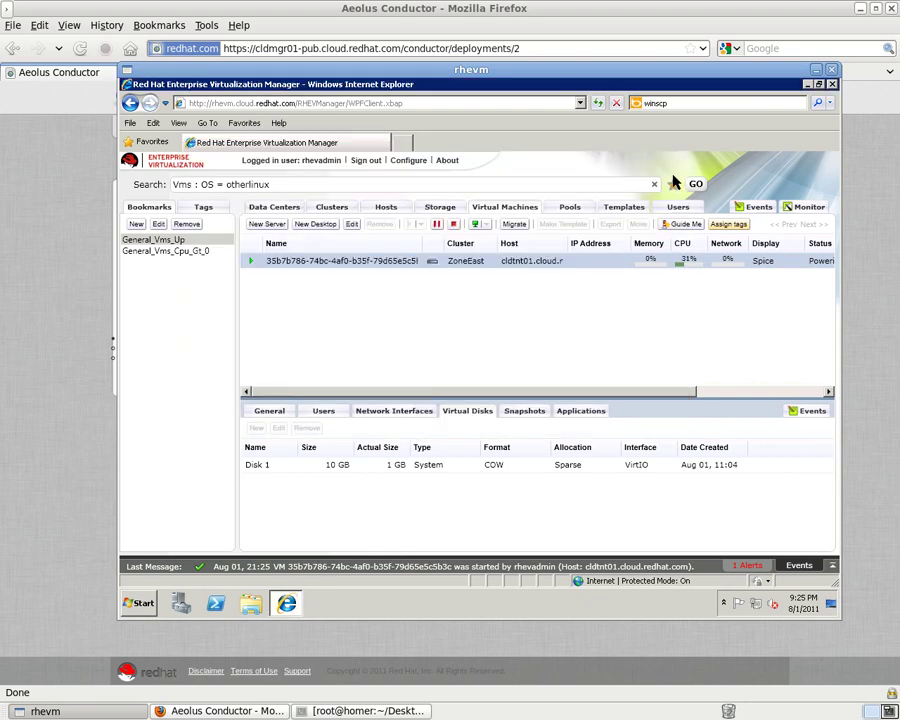
click(63, 313)
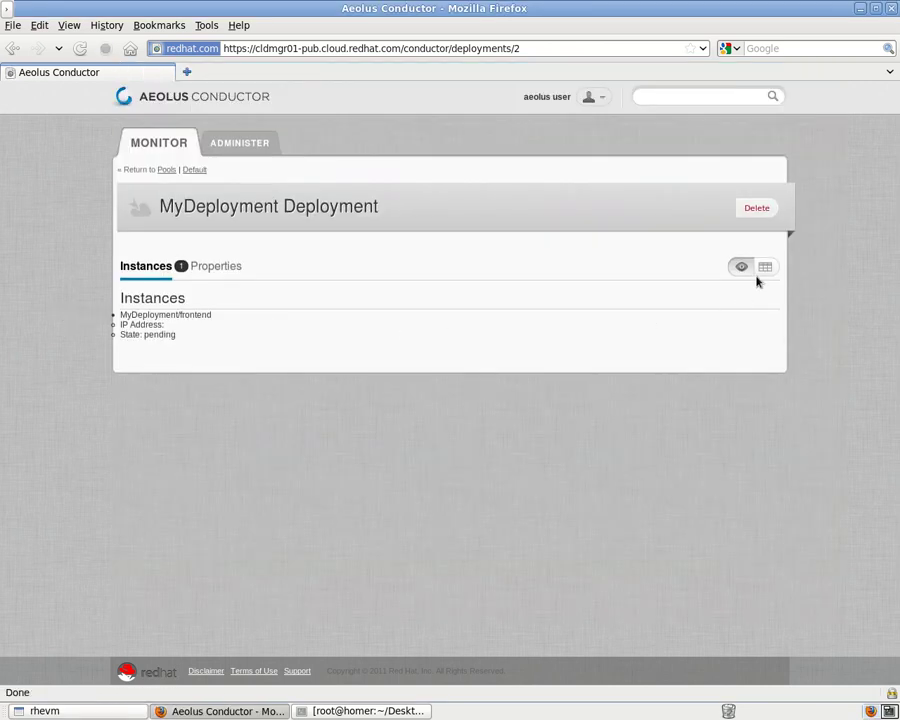
Show MyDeployment's instances and the Default pool's deployments as tables, then bring up the terminal.
click(766, 268)
click(764, 267)
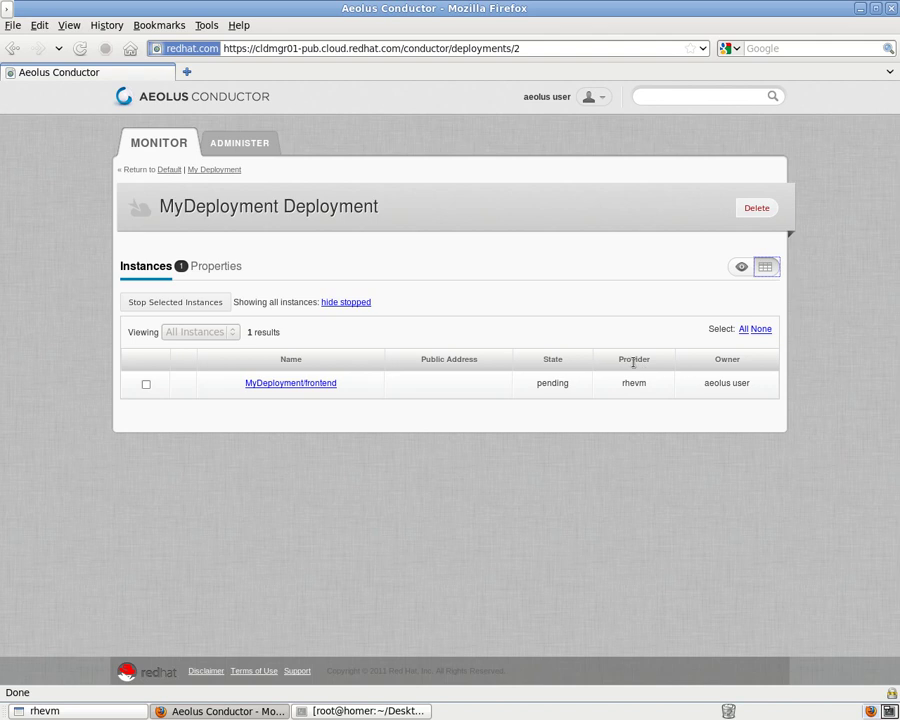
click(167, 172)
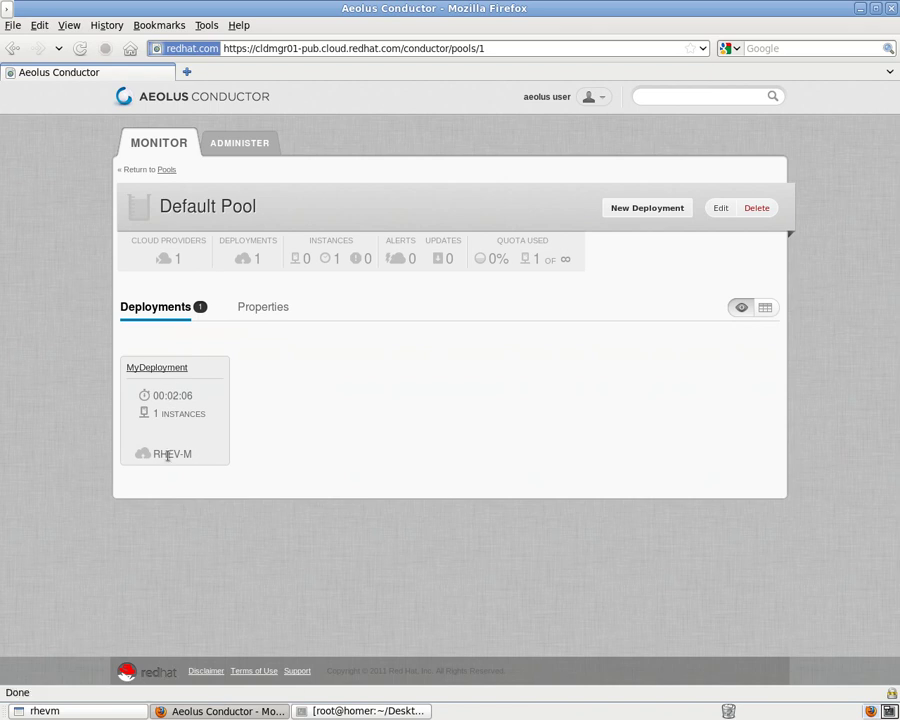
click(765, 307)
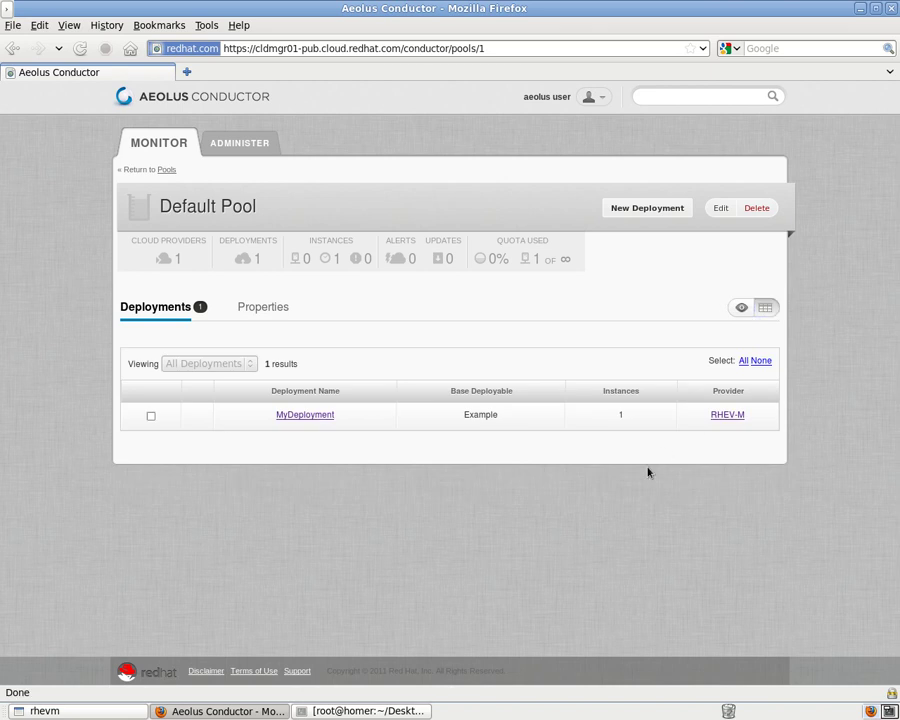
click(420, 710)
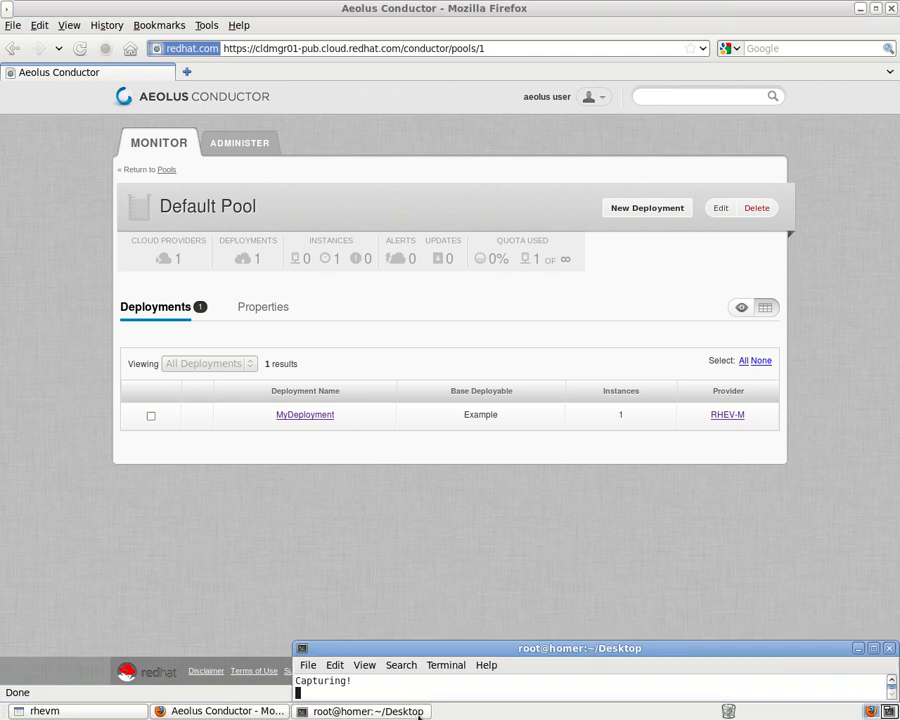